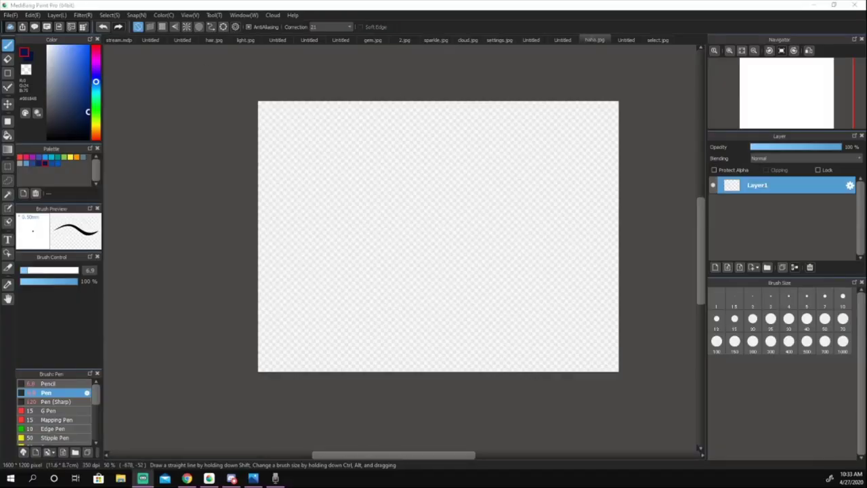
Fill the blank canvas with medium grey #9A9A9A and add a new layer above it
left_click(7, 135)
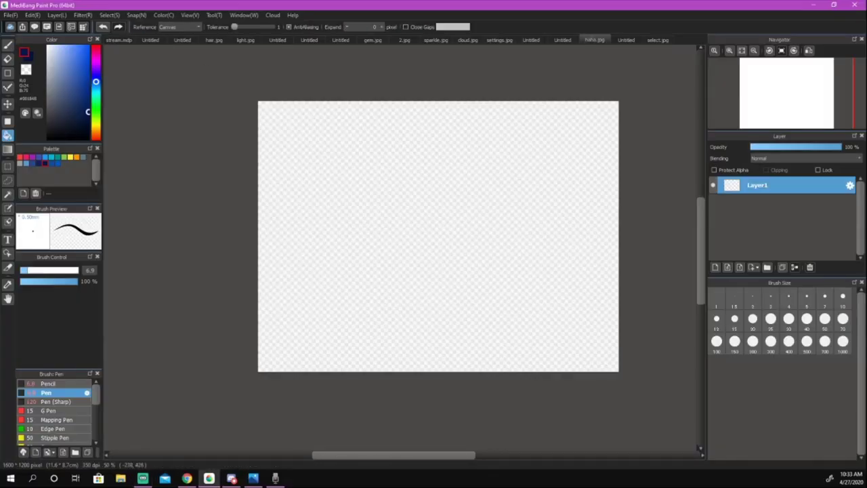
left_click_drag(48, 89, 47, 83)
left_click(471, 166)
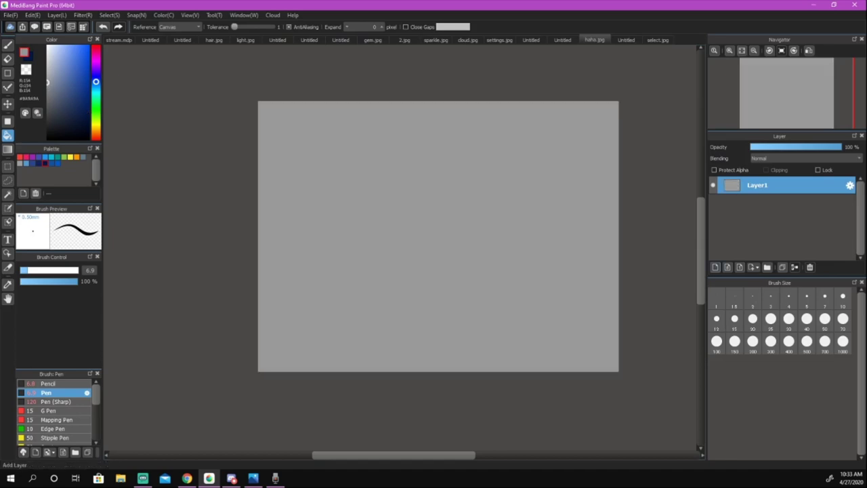
left_click(714, 267)
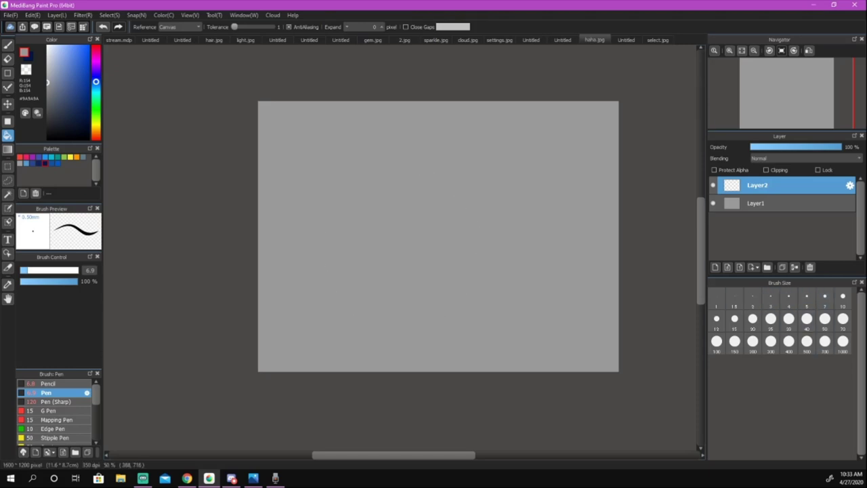
Set the brush colour to dark navy #00184B and turn on the canvas grid
key("b")
left_click(88, 111)
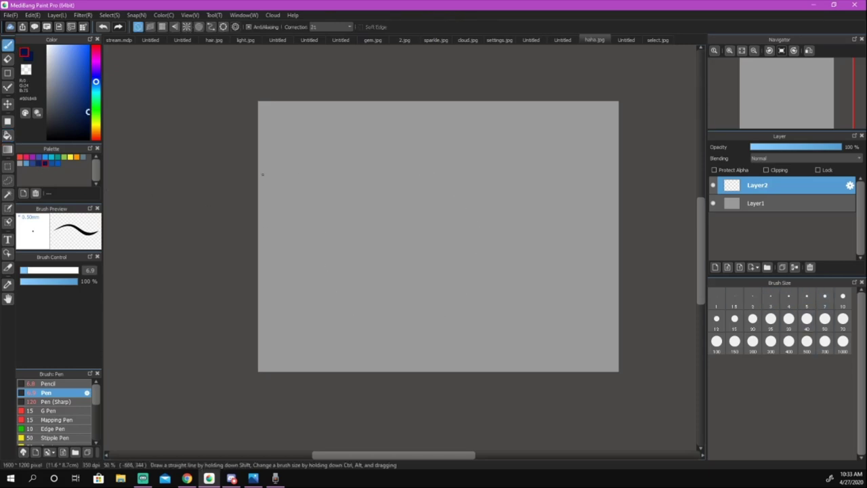
mouse_move(325, 175)
left_mouse_down()
mouse_move(420, 153)
mouse_move(521, 274)
left_mouse_up()
key("ctrl+z")
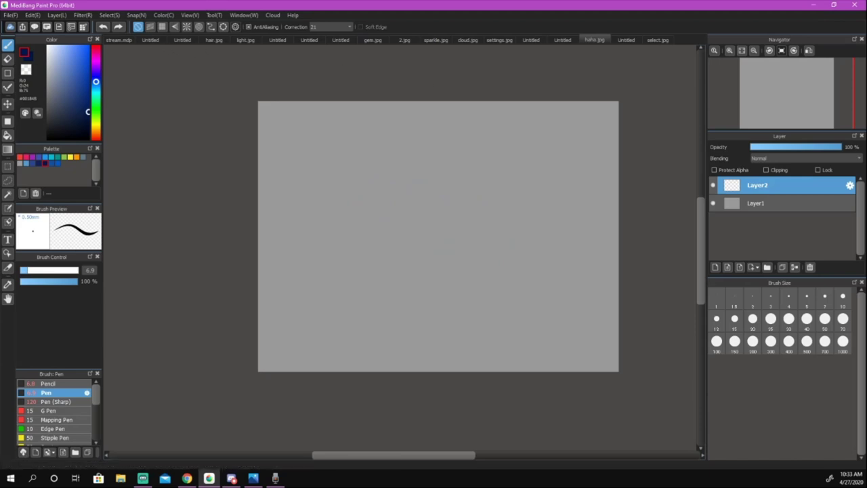
left_click(190, 15)
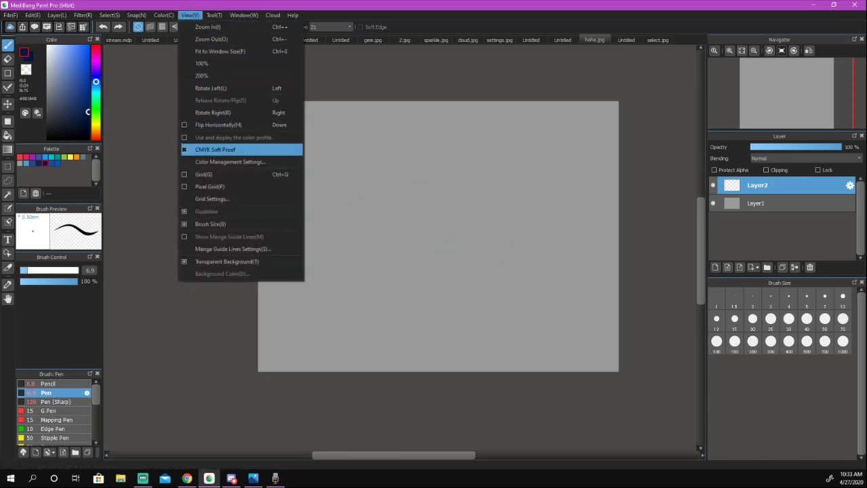
left_click(203, 174)
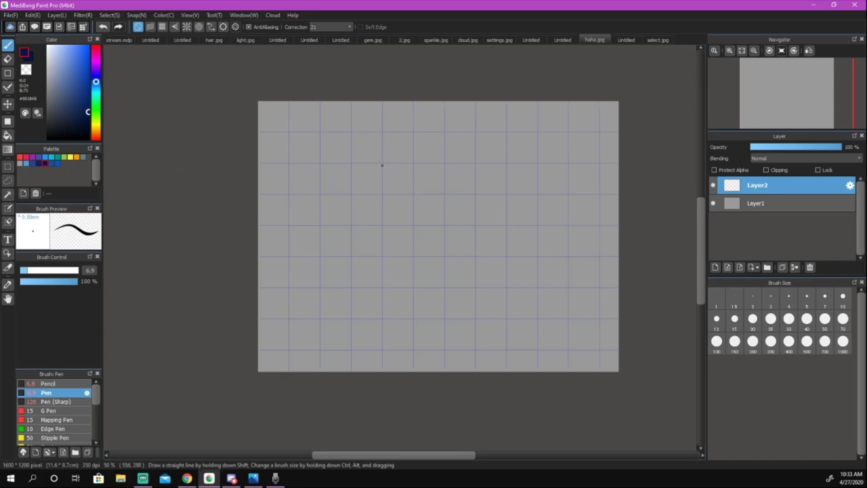
Draw a closed elongated octagon from straight navy lines along the grid, about four squares wide and five squares tall
left_click_drag(382, 162, 456, 167)
key("ctrl+z")
left_click_drag(383, 165, 445, 164)
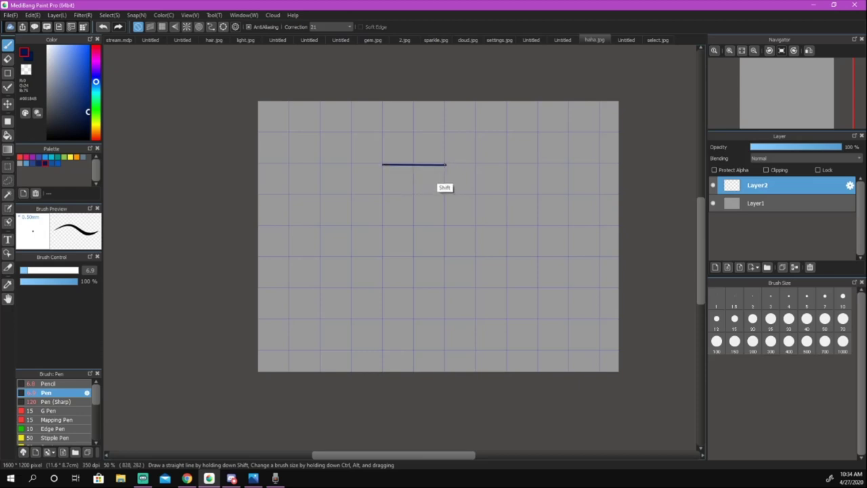
left_click(474, 194, "shift")
left_click(474, 287, "shift")
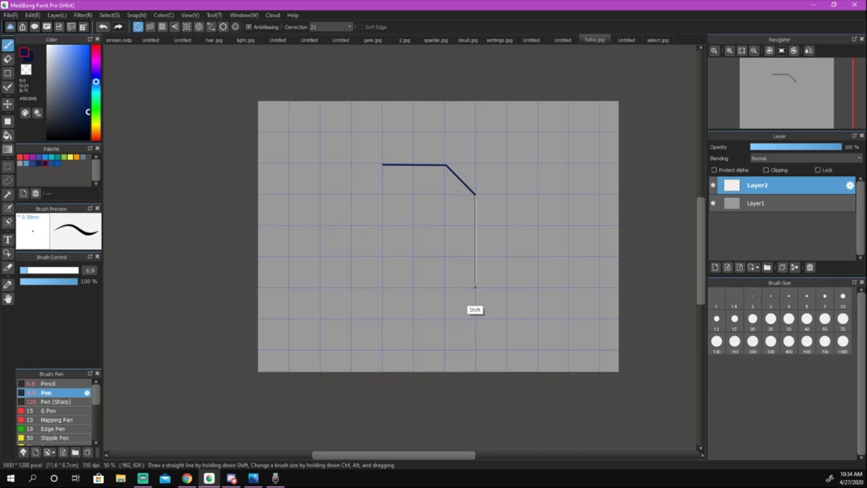
left_click(444, 318, "shift")
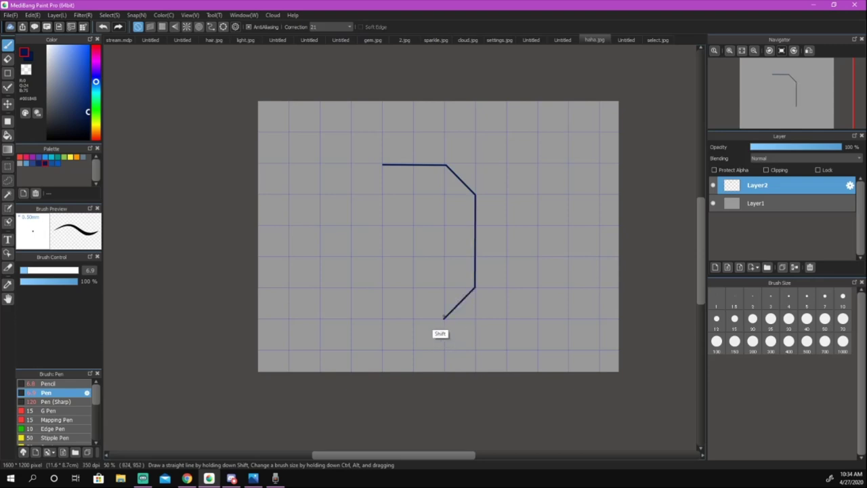
left_click(383, 317, "shift")
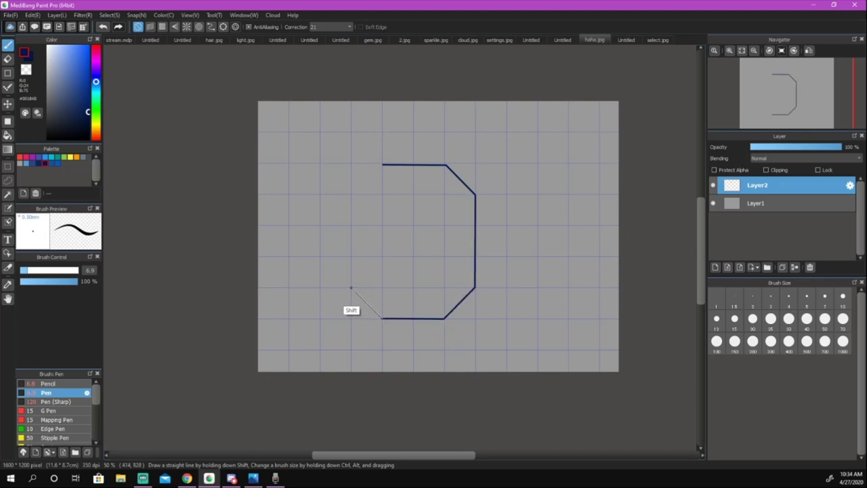
left_click(351, 287, "shift")
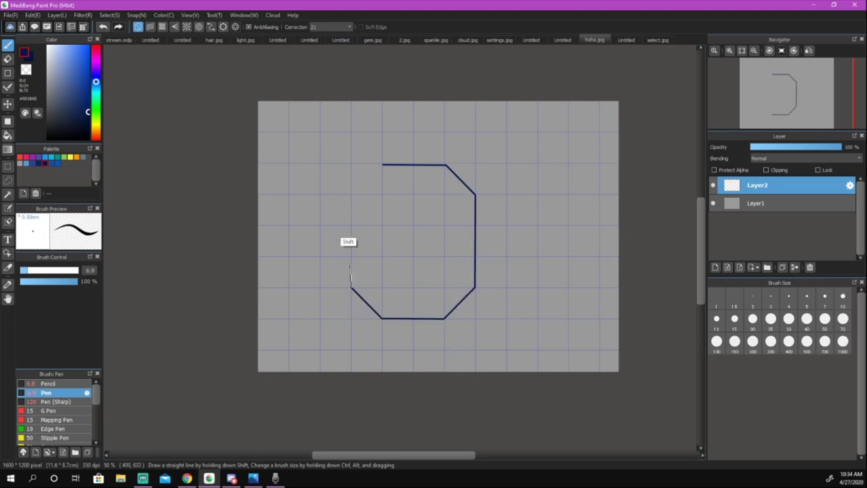
left_click(351, 193, "shift")
left_click(382, 163, "shift")
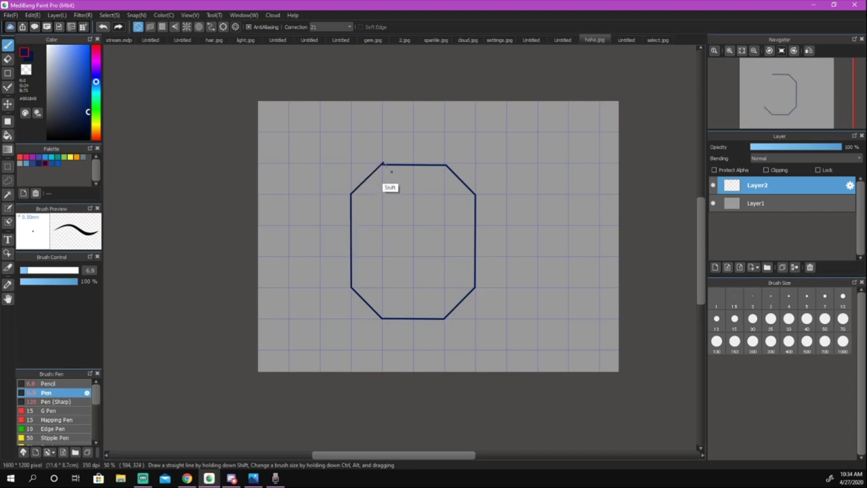
Erase the overshooting line tip at the octagon's upper-left corner with the eraser reduced to size 19
key("e")
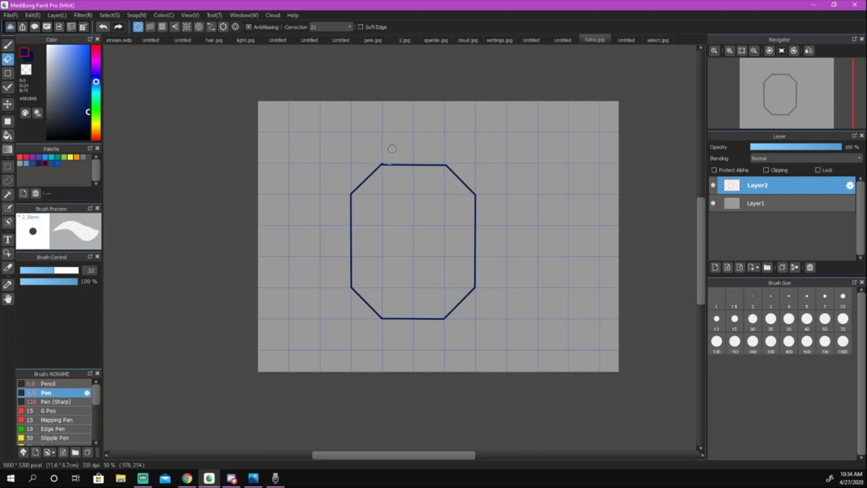
key("ctrl+z")
left_click_drag(388, 159, 381, 161, "ctrl+alt")
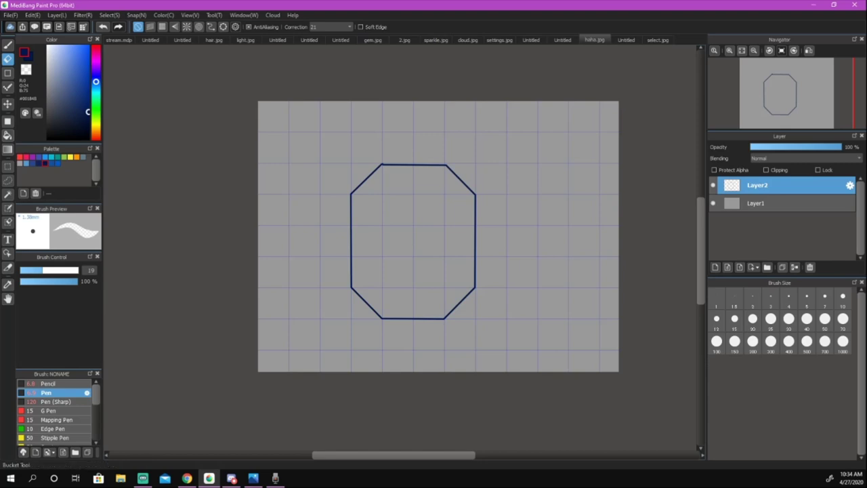
Fill the inside of the octagon with navy and hide the canvas grid
left_click(7, 134)
left_click(413, 241)
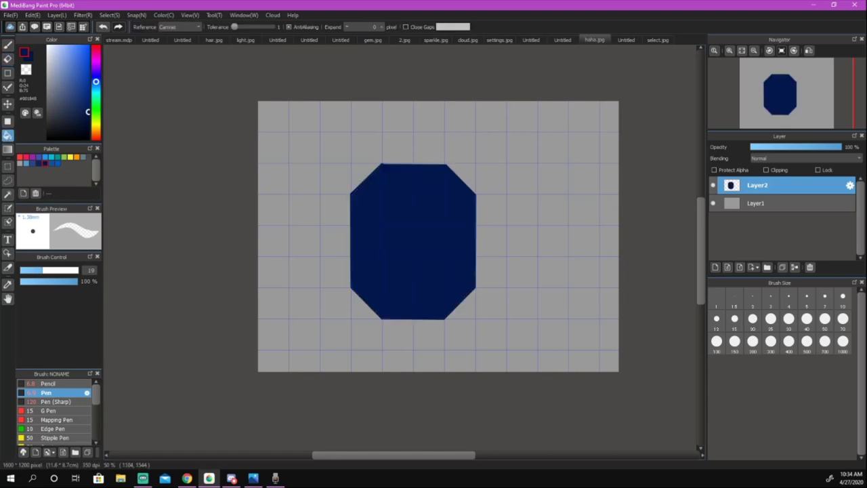
left_click(190, 15)
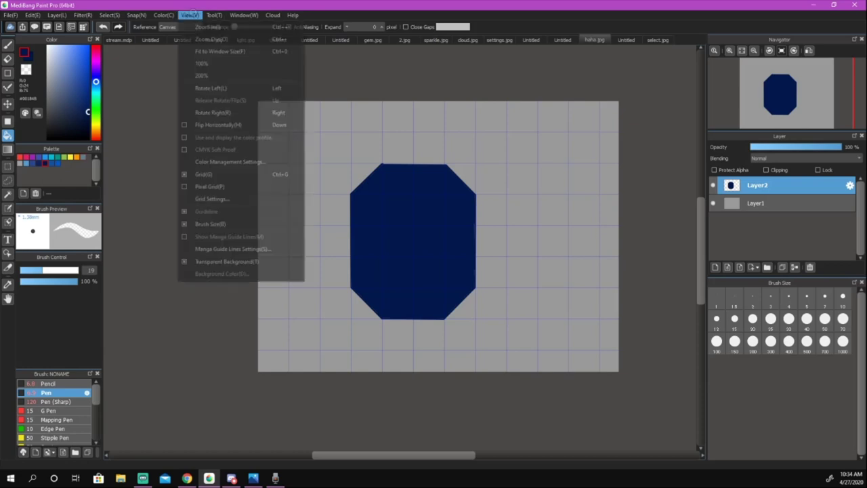
left_click(203, 172)
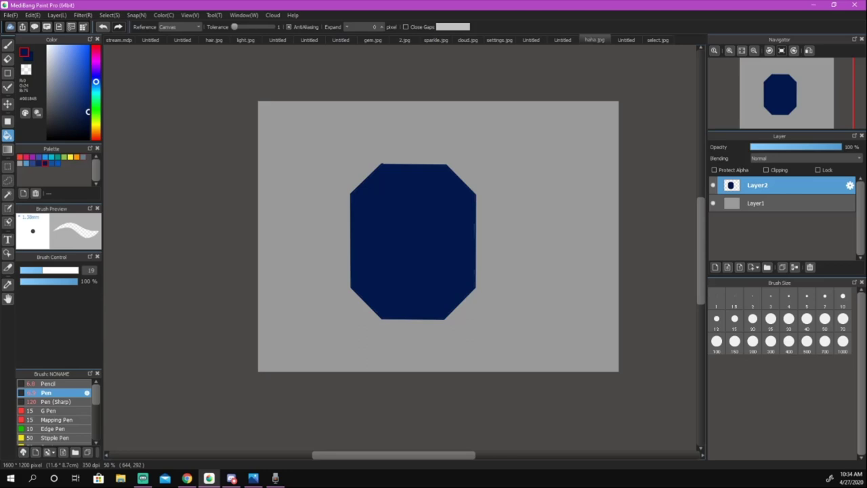
Transform the octagon so it is larger, narrower and centred on the canvas, nearly filling its height
left_click(136, 15)
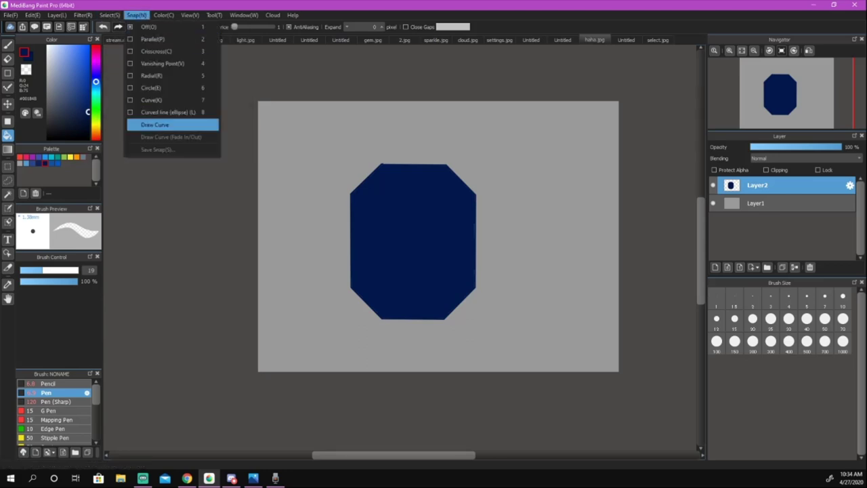
mouse_move(110, 15)
left_click(129, 126)
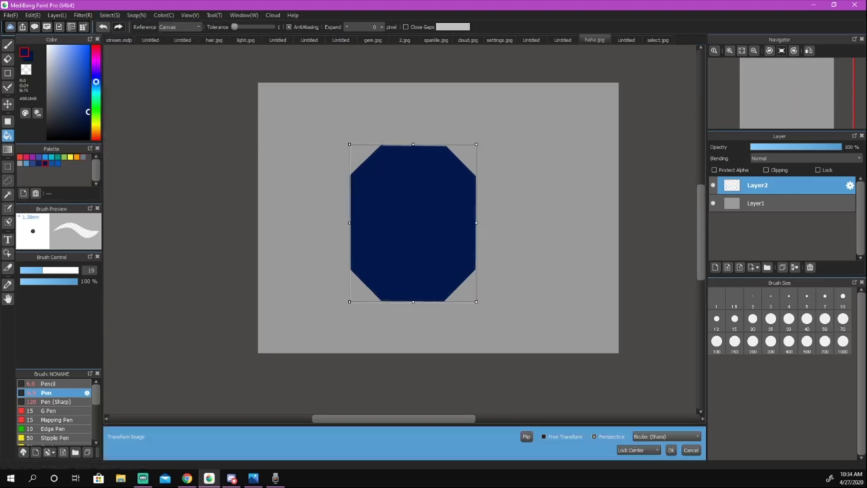
left_click_drag(476, 223, 463, 223)
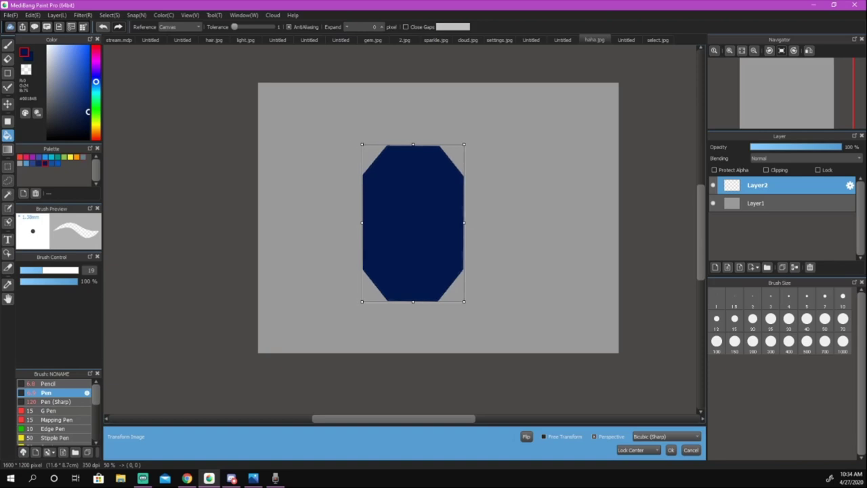
left_click_drag(464, 144, 507, 106)
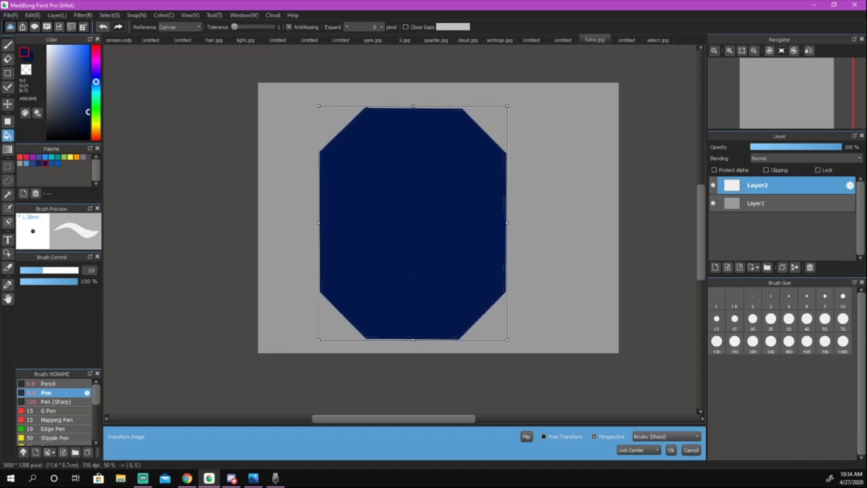
left_click_drag(413, 222, 438, 220)
left_click_drag(532, 220, 517, 220)
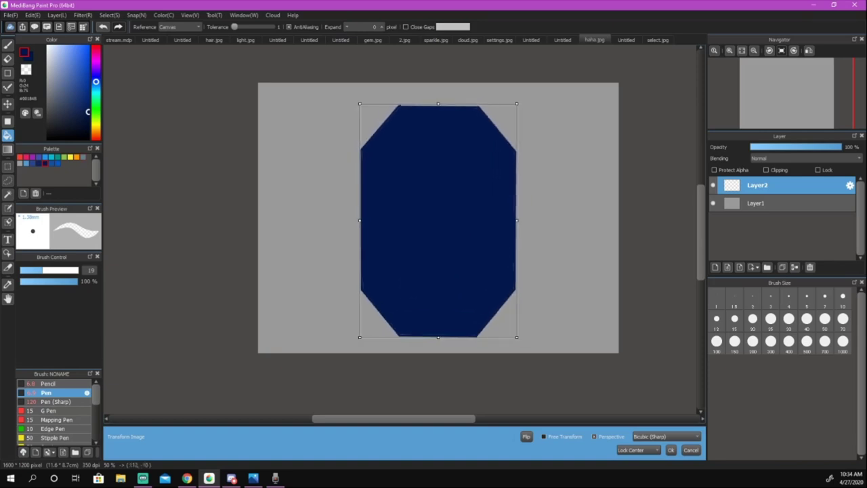
key("Return")
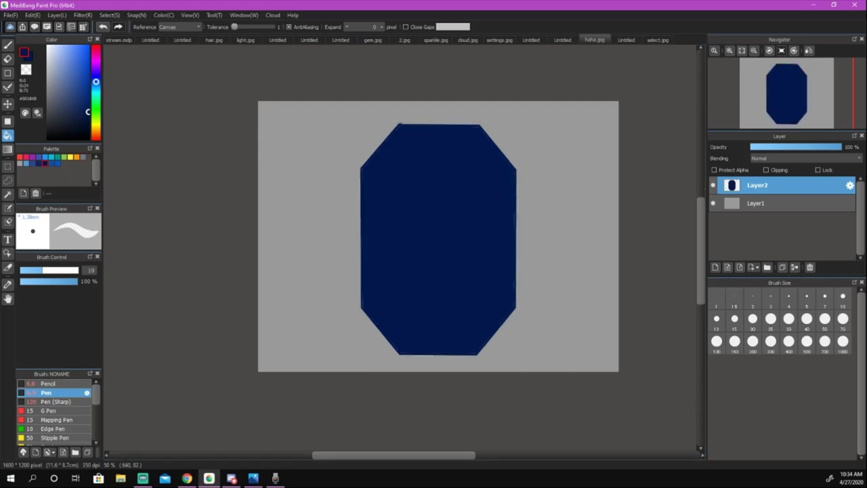
key("e")
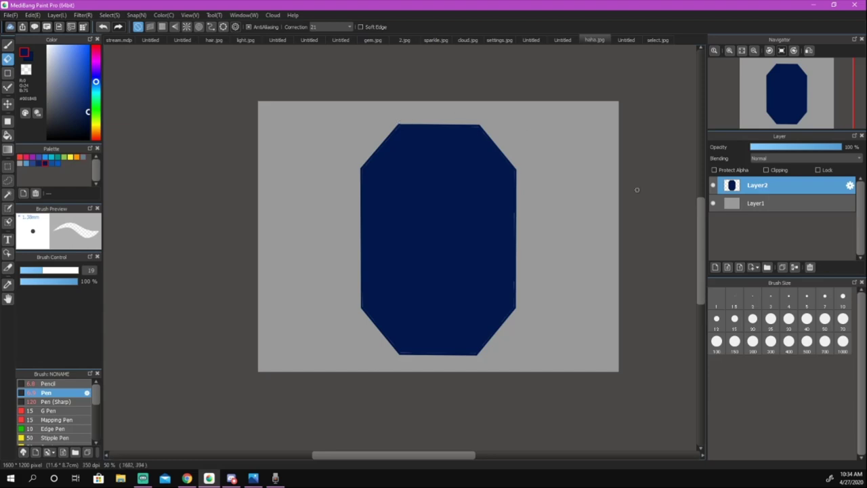
Protect the octagon layer's alpha and airbrush lighter blue #1251A1 softly over its lower half with brush size 809
scroll(55, 410, "down", 3)
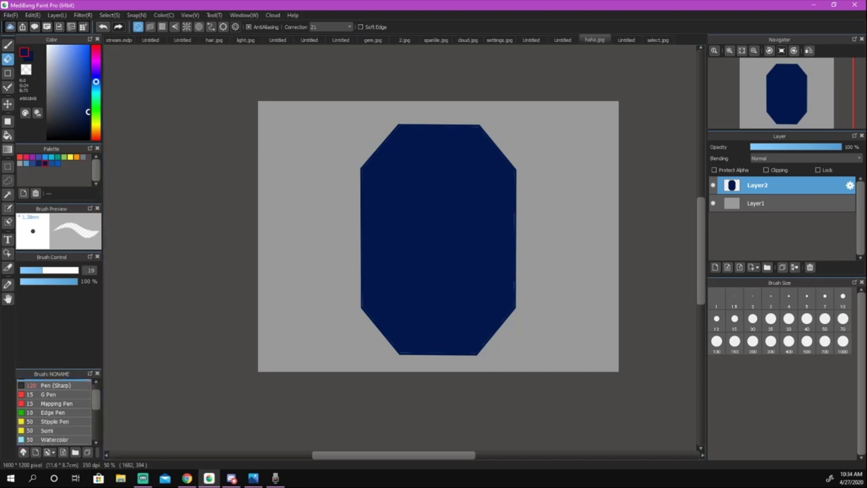
left_click(53, 414)
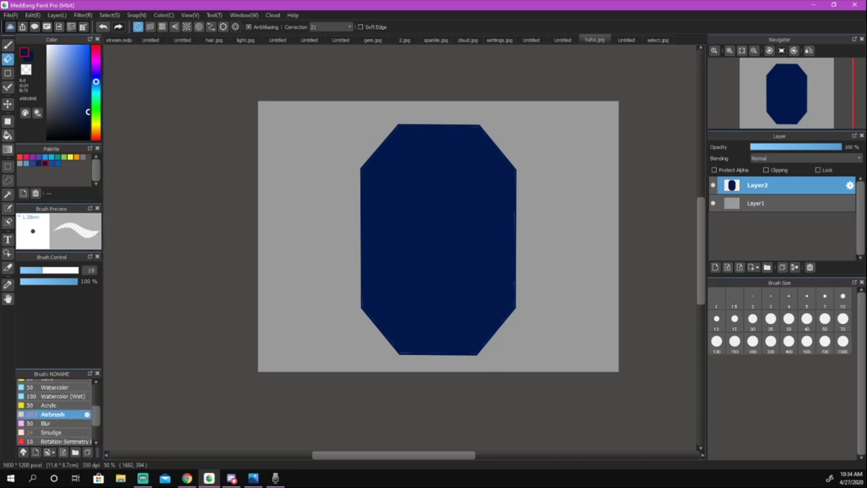
left_click(52, 163)
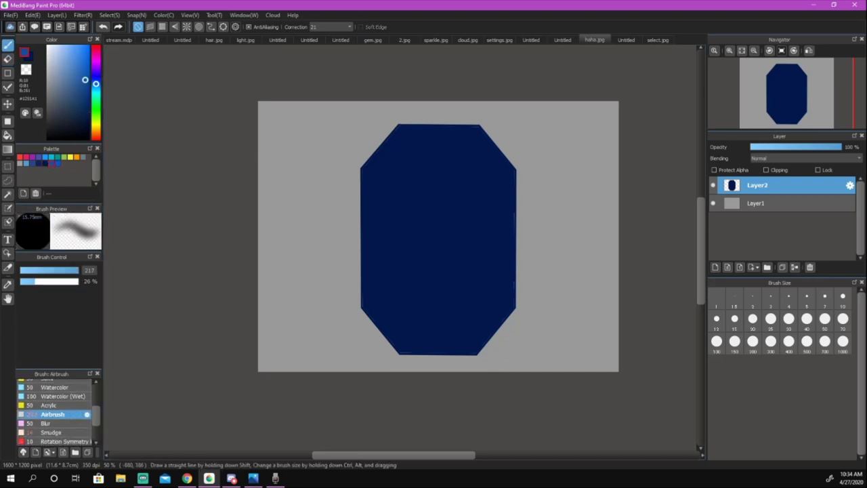
left_click_drag(276, 225, 452, 240, "ctrl+alt")
mouse_move(384, 195)
left_mouse_down()
mouse_move(426, 130)
mouse_move(397, 193)
mouse_move(503, 151)
mouse_move(499, 103)
left_mouse_up()
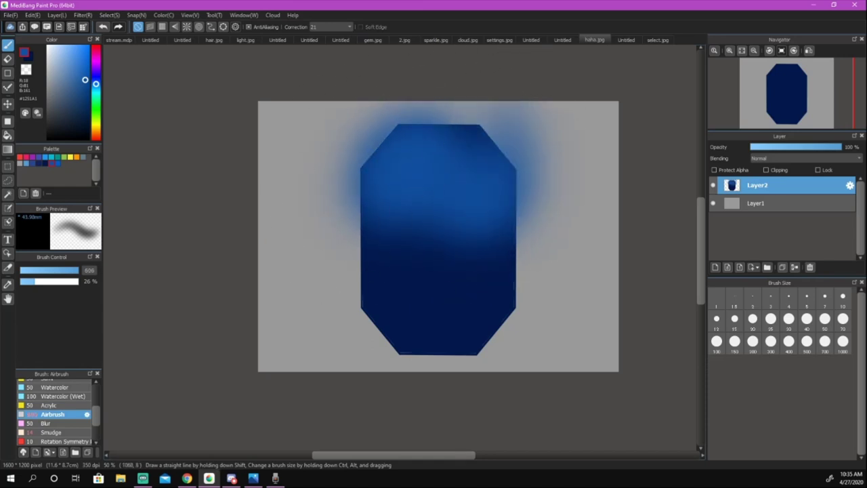
key("ctrl+z")
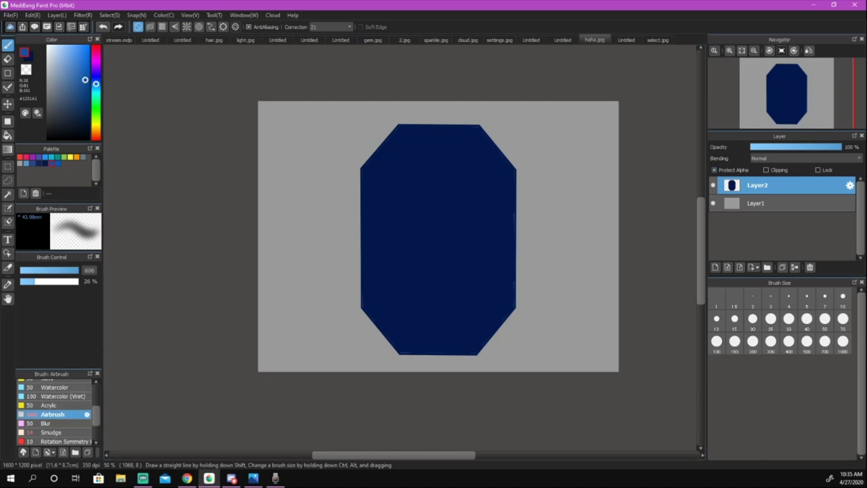
mouse_move(325, 319)
left_mouse_down("ctrl+alt")
mouse_move(420, 321)
mouse_move(375, 314)
mouse_move(561, 288)
mouse_move(512, 251)
mouse_move(411, 278)
mouse_move(454, 361)
mouse_move(348, 290)
mouse_move(343, 241)
mouse_move(429, 272)
mouse_move(473, 304)
mouse_move(474, 294)
mouse_move(411, 223)
mouse_move(440, 390)
left_mouse_up("ctrl+alt")
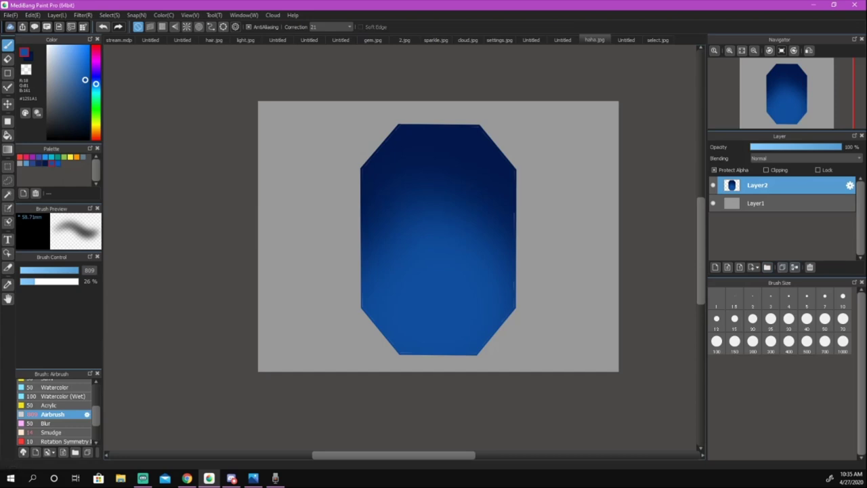
Duplicate the octagon layer and airbrush brighter blue #1369D0 over the whole upper copy
left_click(783, 267)
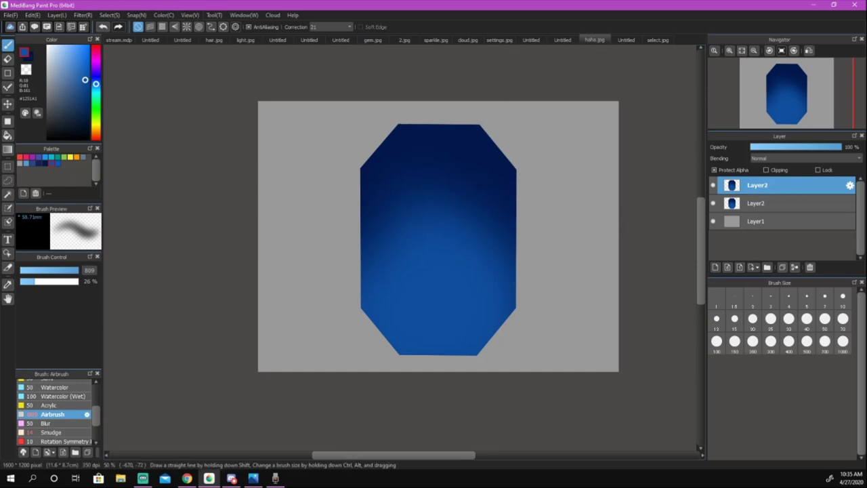
left_click(84, 67)
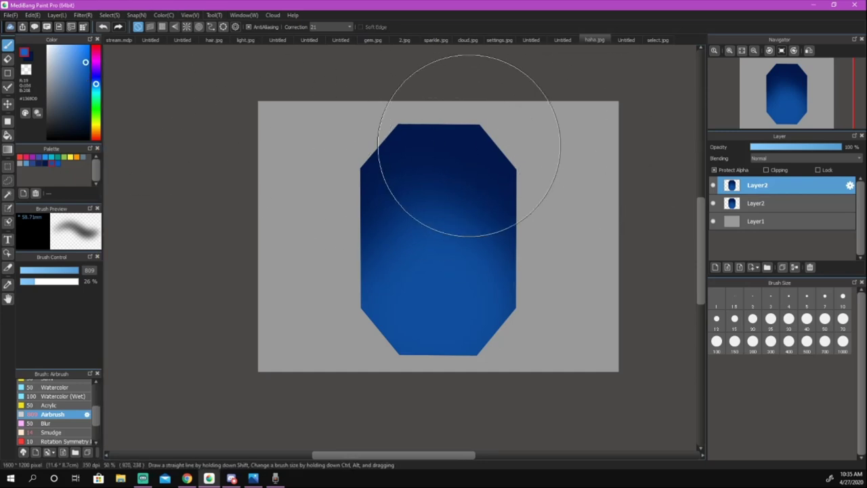
mouse_move(468, 143)
left_mouse_down()
mouse_move(378, 228)
mouse_move(535, 298)
mouse_move(473, 129)
mouse_move(413, 359)
left_mouse_up()
mouse_move(358, 137)
left_mouse_down()
mouse_move(493, 219)
mouse_move(474, 155)
mouse_move(499, 213)
mouse_move(425, 337)
mouse_move(368, 126)
mouse_move(393, 151)
mouse_move(372, 145)
mouse_move(414, 162)
mouse_move(494, 165)
mouse_move(526, 199)
mouse_move(524, 286)
mouse_move(477, 364)
mouse_move(422, 317)
mouse_move(381, 400)
mouse_move(458, 310)
mouse_move(536, 115)
mouse_move(441, 271)
left_mouse_up()
key("ctrl+z")
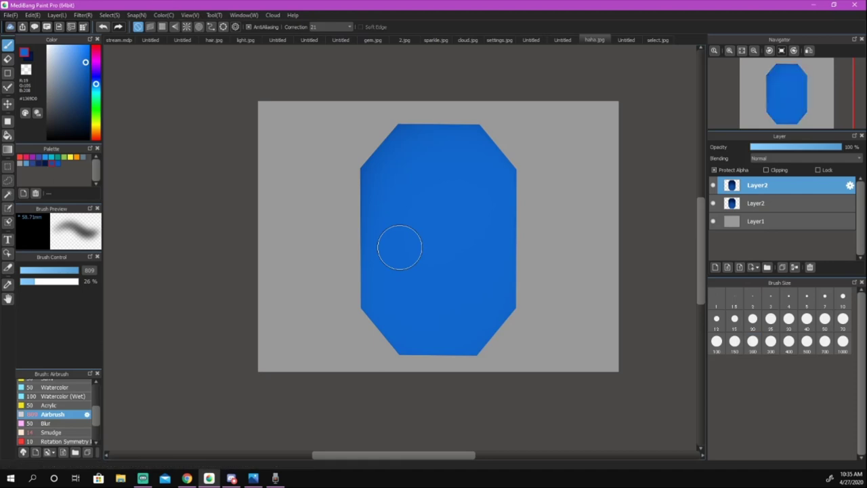
Transform the upper octagon copy into a smaller, centred octagon inside the lower one, leaving an even dark bevel
left_click(109, 15)
left_click(125, 124)
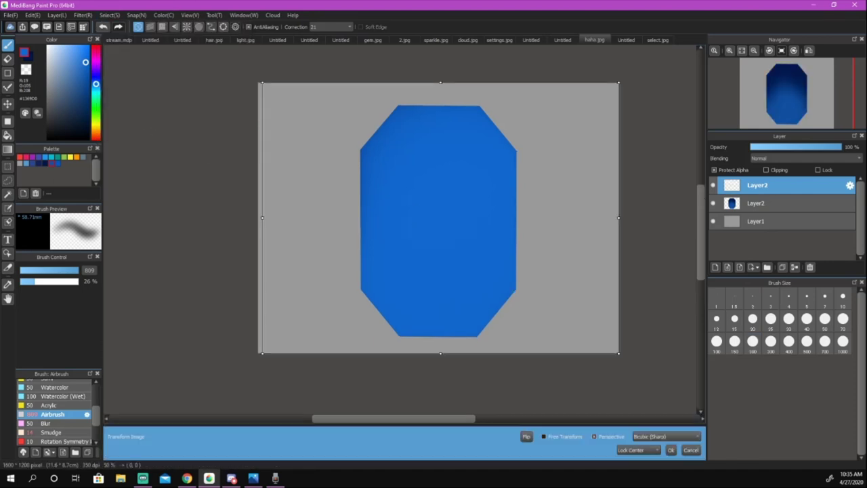
left_click_drag(262, 82, 301, 111)
key("Return")
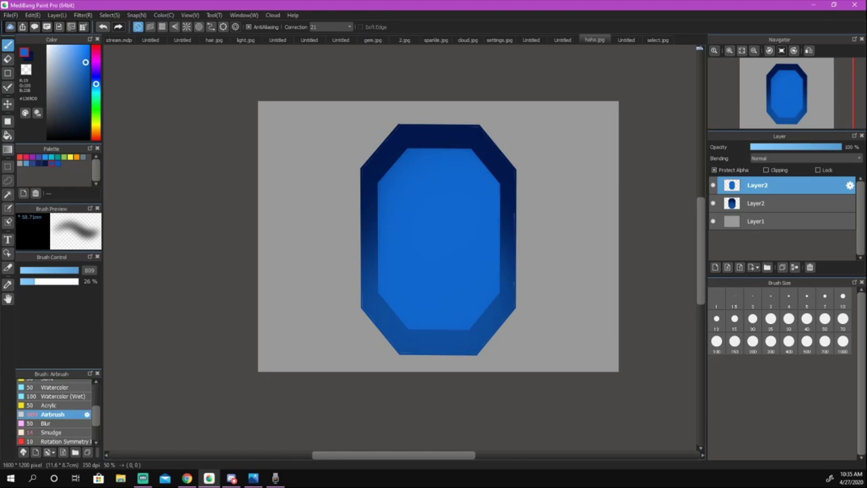
Sample darker blue #104C9A from the lower bevel and airbrush it softly over the inner octagon's centre with brush size 554
left_click(470, 344, "alt")
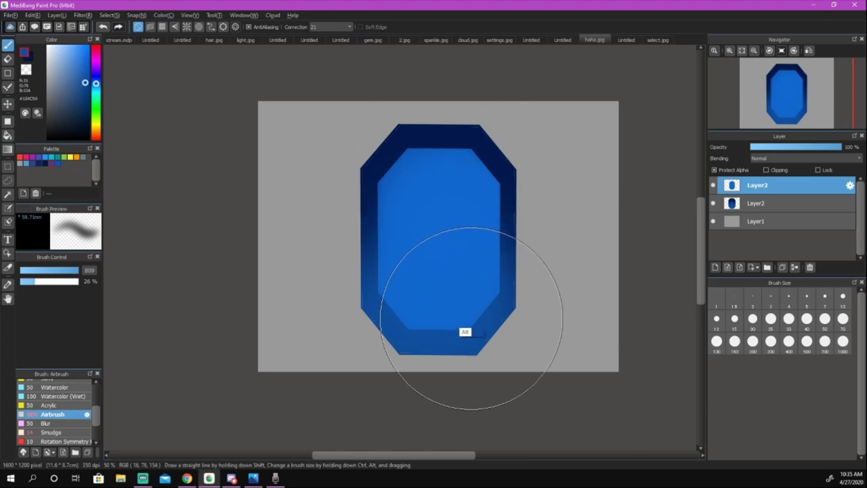
mouse_move(459, 230)
left_mouse_down("ctrl+alt")
mouse_move(412, 238)
mouse_move(397, 220)
left_mouse_up("ctrl+alt")
mouse_move(383, 255)
left_mouse_down()
mouse_move(397, 223)
mouse_move(428, 214)
mouse_move(449, 246)
mouse_move(480, 239)
mouse_move(403, 229)
mouse_move(396, 212)
mouse_move(442, 287)
mouse_move(460, 224)
left_mouse_up()
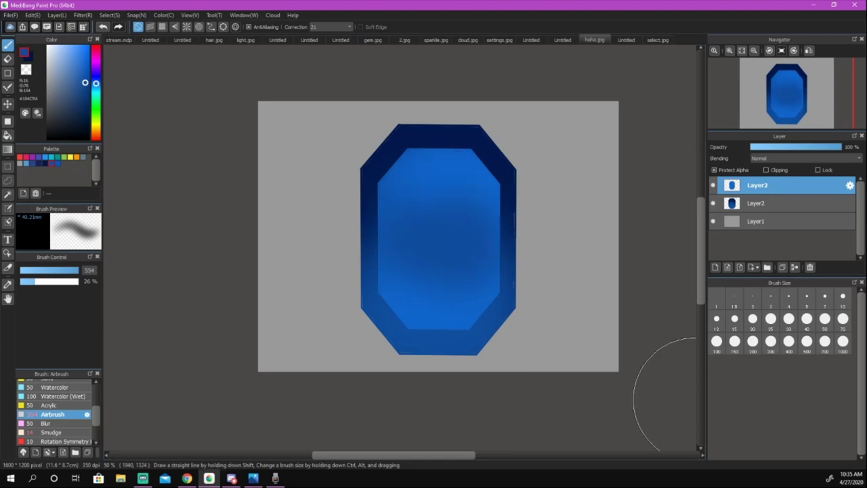
Add a layer above the lower octagon and make a polygon selection around the top bevel facet
left_click(779, 203)
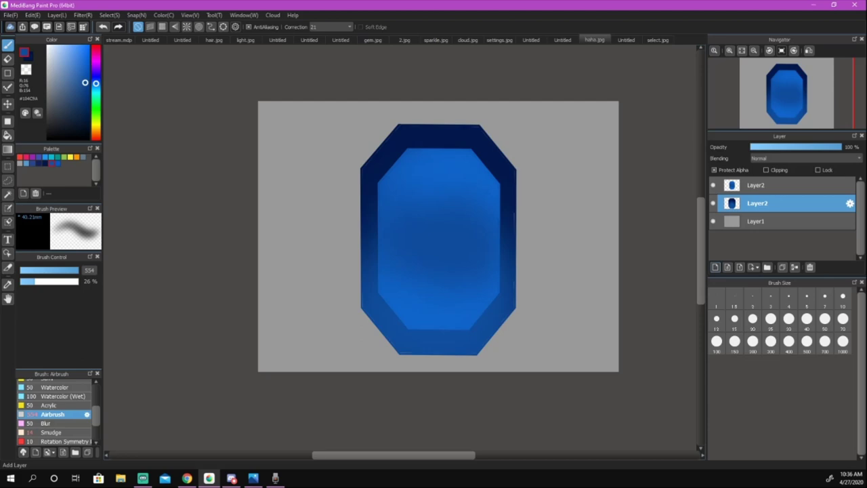
left_click(715, 267)
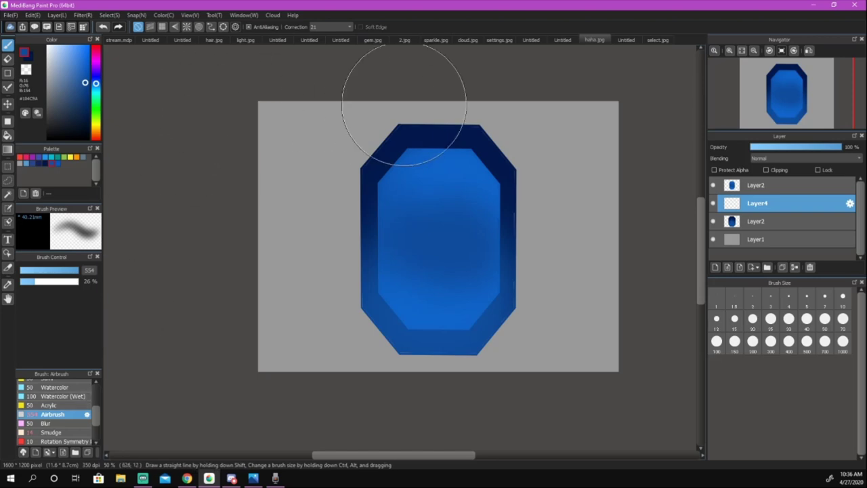
left_click(8, 166)
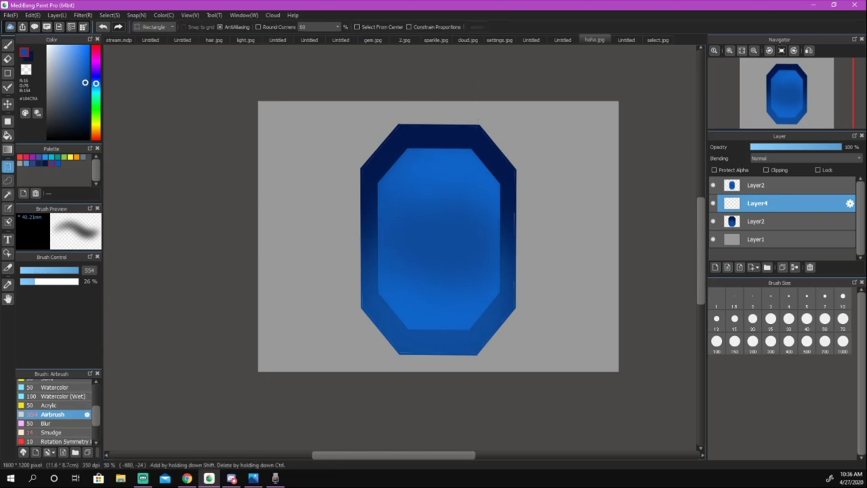
left_click(154, 26)
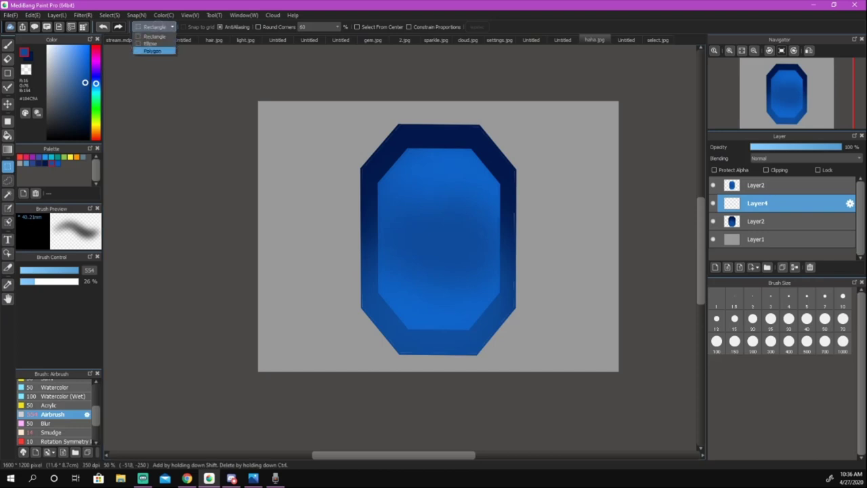
left_click(153, 50)
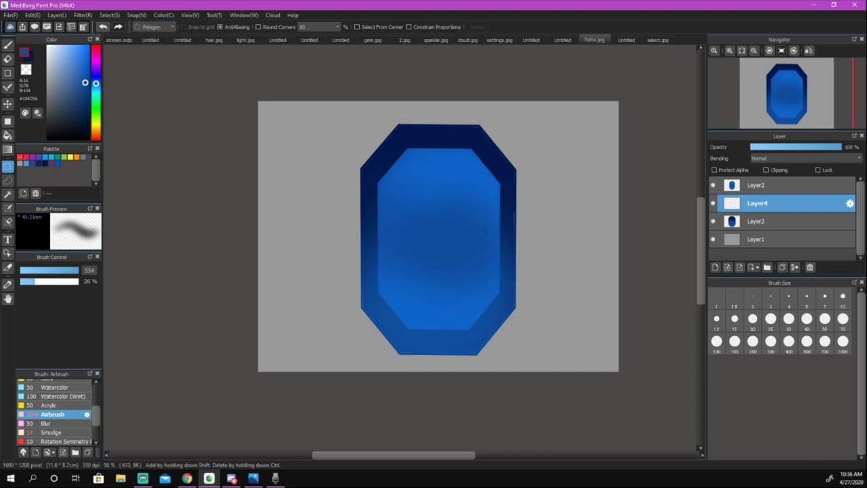
left_click(396, 123)
left_click(412, 163)
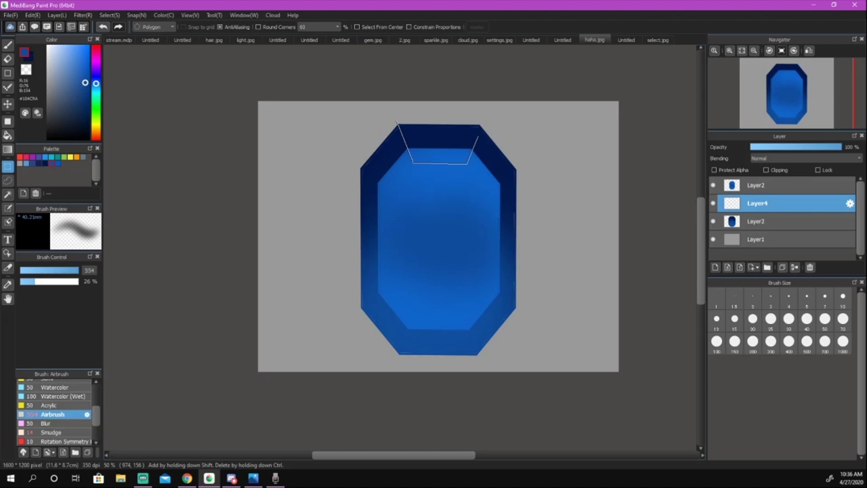
double_click(485, 107)
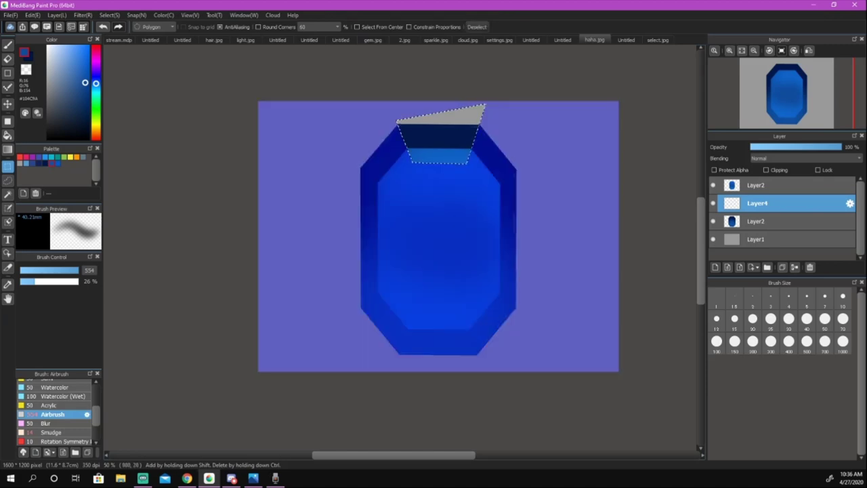
Set the airbrush size to 219 and clip the new layer to the lower octagon
key("b")
left_click_drag(512, 126, 420, 133)
left_click(766, 170)
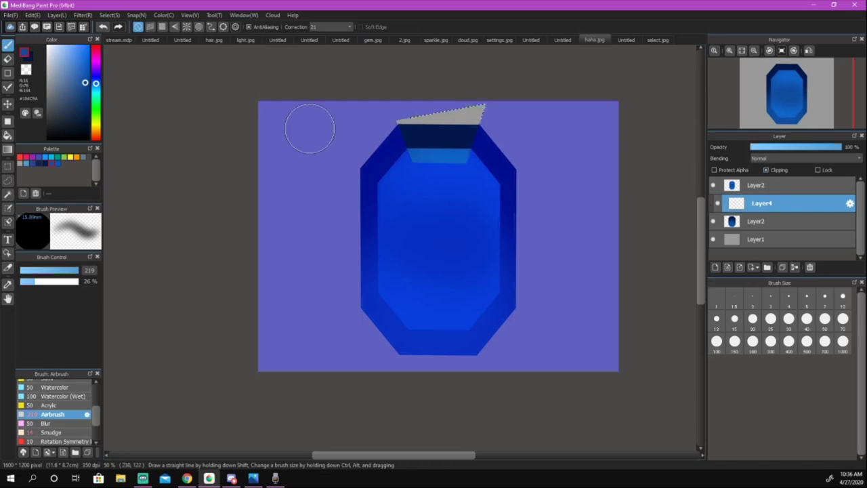
Airbrush light blue #63A6FF along the top facet's outer edge and clear the selection
left_click(73, 46)
mouse_move(392, 129)
left_mouse_down()
mouse_move(504, 117)
mouse_move(398, 114)
mouse_move(531, 135)
left_mouse_up()
key("ctrl+z")
key("ctrl+z")
mouse_move(374, 115)
left_mouse_down()
mouse_move(514, 120)
mouse_move(375, 113)
mouse_move(503, 121)
left_mouse_up()
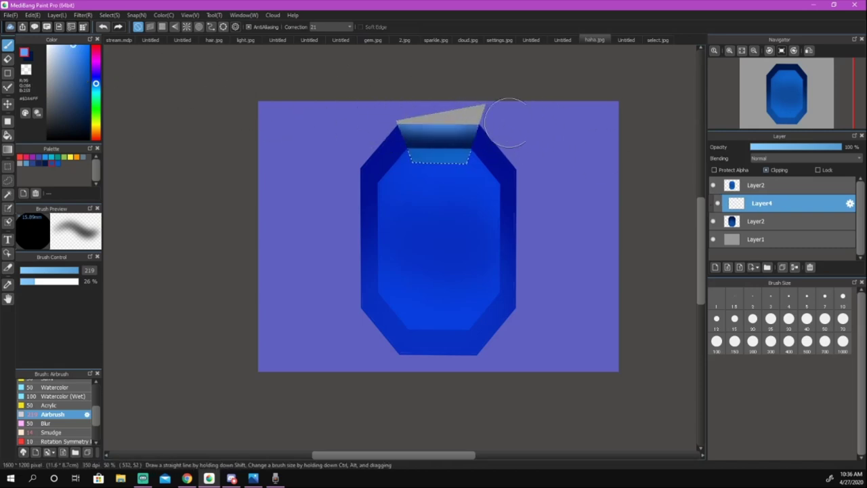
left_click(8, 166)
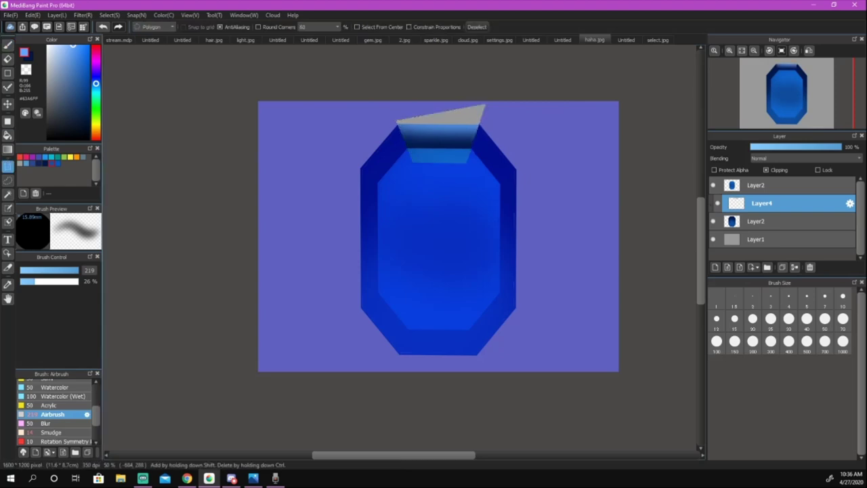
key("ctrl+d")
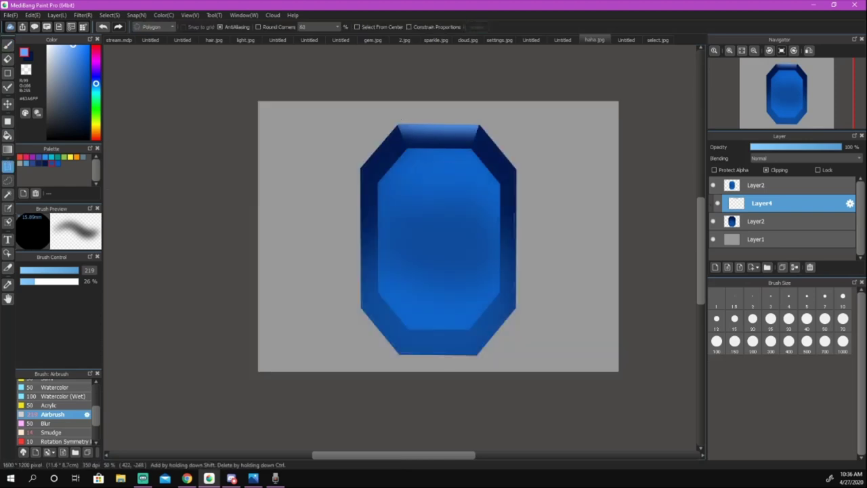
Draw light blue facet lines across the bevel at the side and bottom corners using the Pen at size 6.9
key("b")
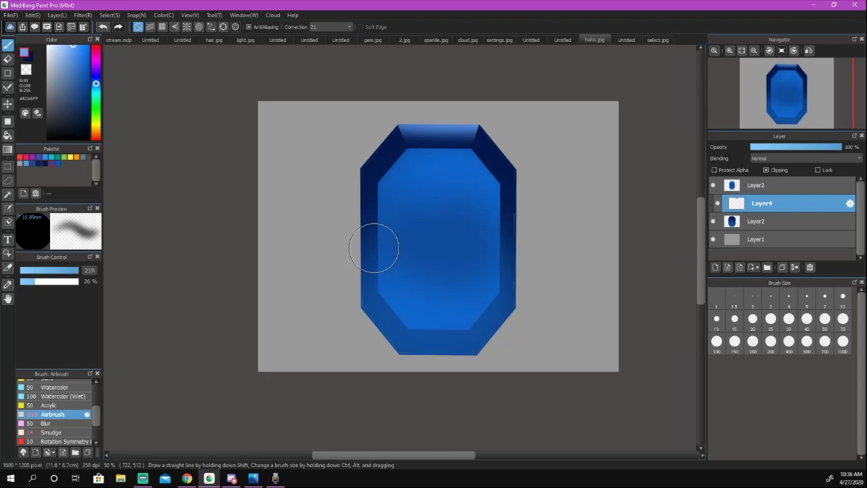
scroll(54, 409, "up", 5)
left_click(48, 392)
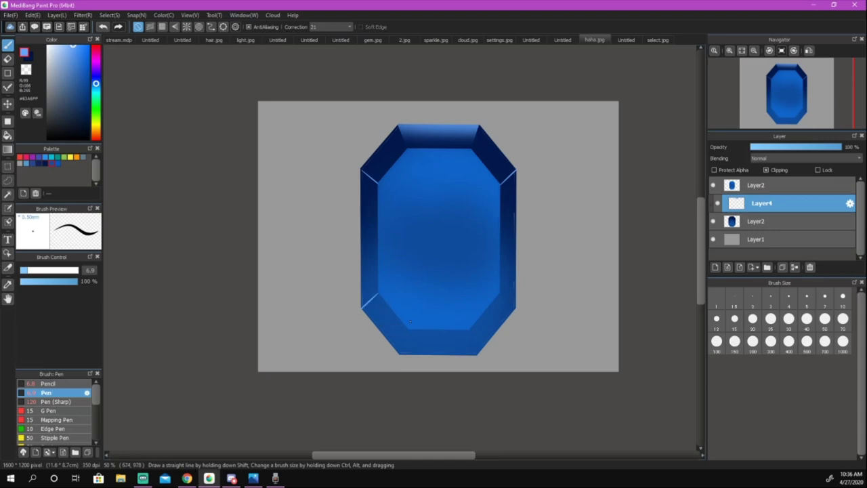
left_click_drag(410, 330, 401, 353)
left_click_drag(468, 329, 476, 353)
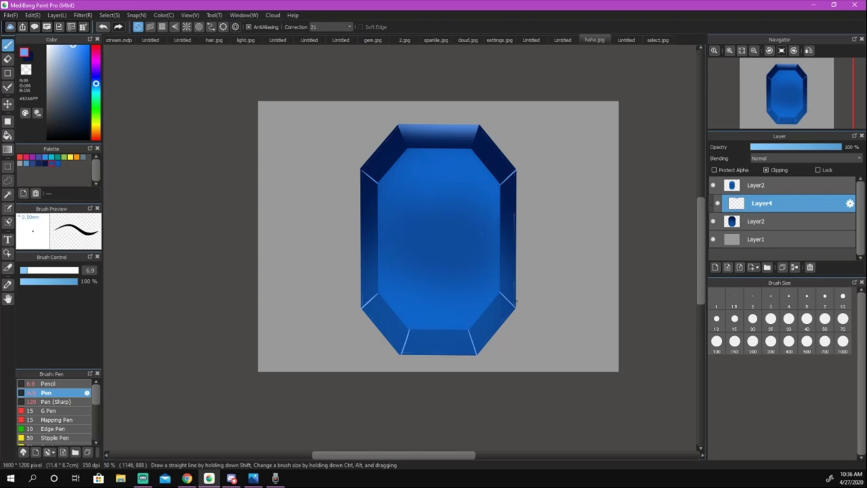
Airbrush sampled blue #0D4590 over the middle of the inner octagon's layer with brush size 386
left_click(757, 185)
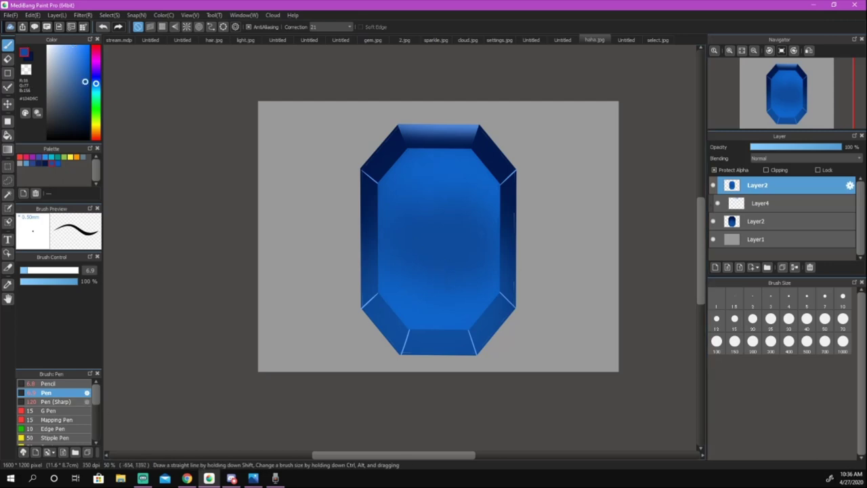
scroll(57, 406, "down", 5)
left_click(53, 411)
right_click(436, 274)
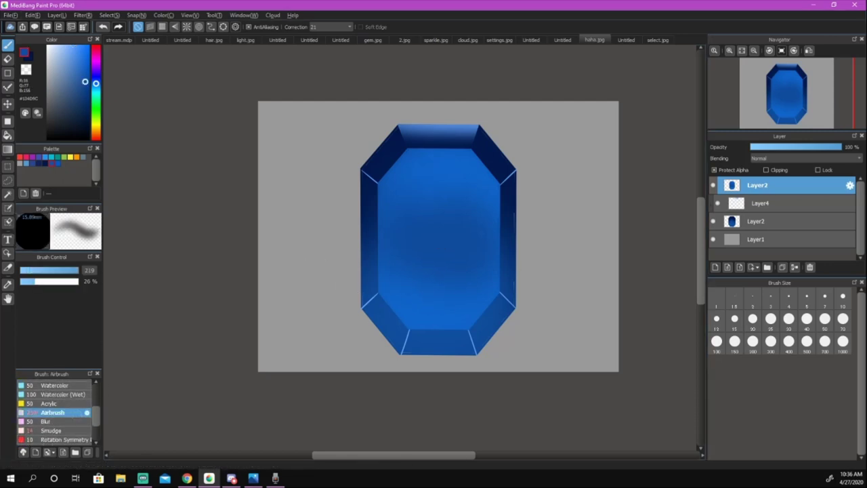
left_click_drag(370, 247, 369, 276)
left_click(369, 276, "alt")
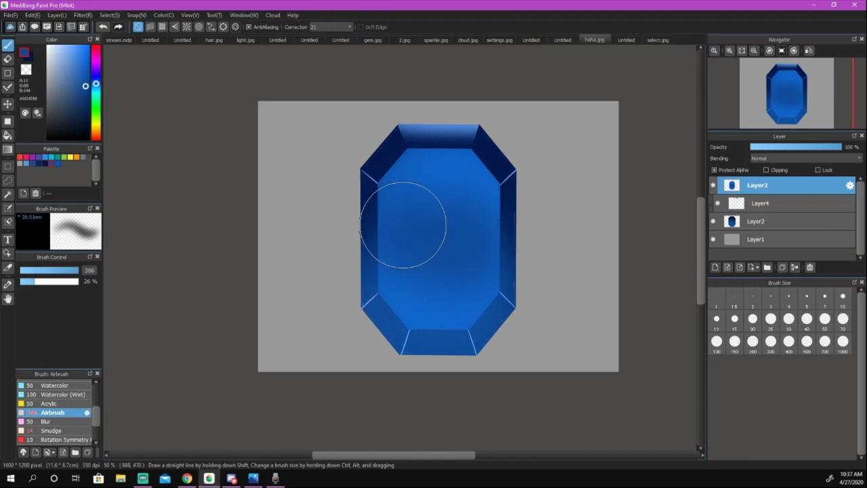
mouse_move(402, 224)
left_mouse_down()
mouse_move(414, 206)
mouse_move(461, 207)
mouse_move(474, 256)
mouse_move(437, 207)
mouse_move(442, 295)
mouse_move(462, 298)
left_mouse_up()
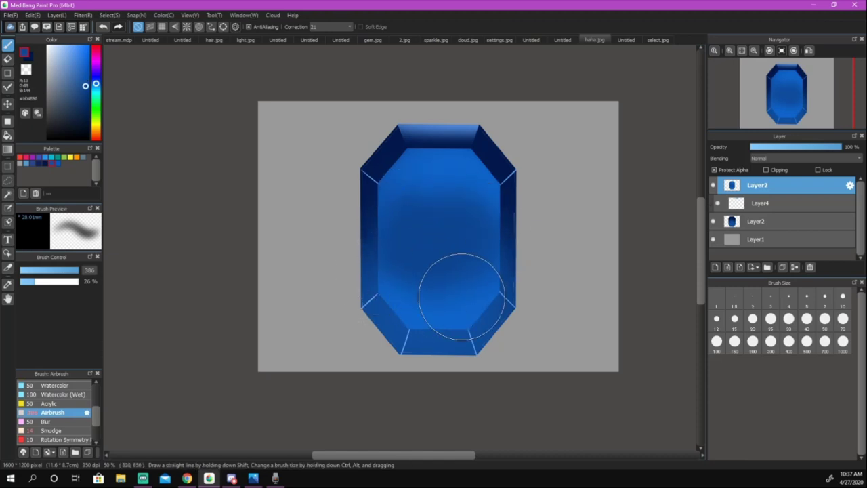
scroll(58, 419, "down", 2)
scroll(57, 420, "up", 2)
scroll(58, 410, "up", 5)
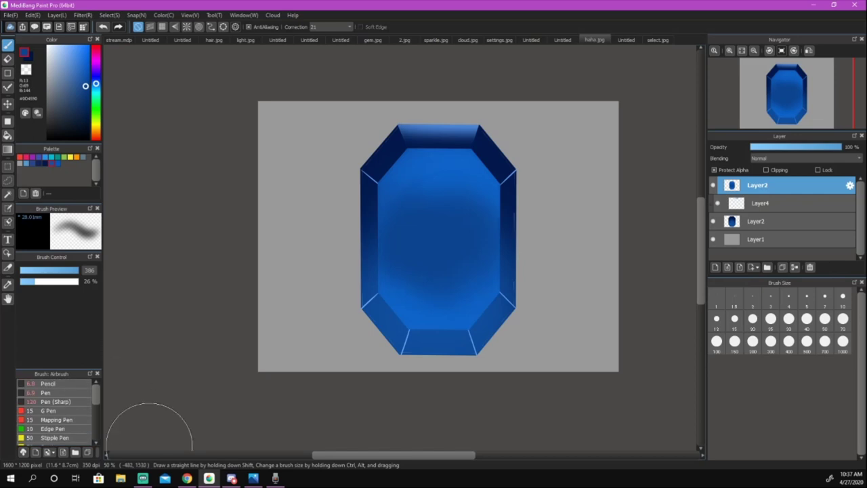
Sample navy #00194D from the bevel and airbrush dark patches across the inner octagon's upper middle and top edge
left_click(384, 160, "alt")
mouse_move(409, 198)
left_mouse_down()
mouse_move(407, 213)
mouse_move(470, 227)
left_mouse_up()
key("ctrl+z")
mouse_move(381, 228)
left_mouse_down()
mouse_move(451, 218)
mouse_move(443, 218)
left_mouse_up()
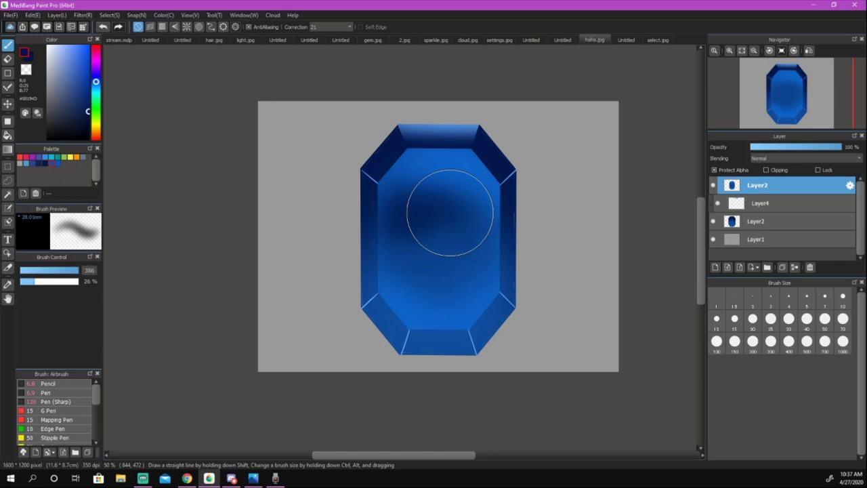
left_click_drag(411, 141, 437, 158)
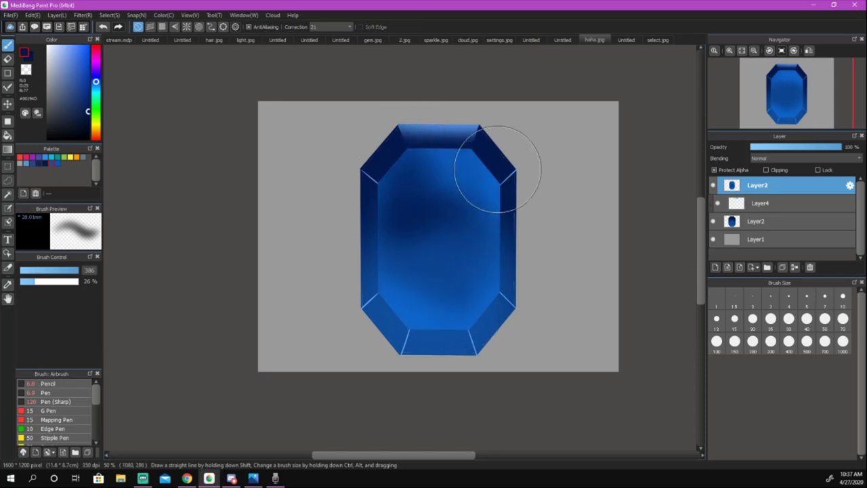
Soften the inner octagon's shading with sampled blue #0D5EC0 and darken its upper corner with #01235E
left_click(449, 329, "alt")
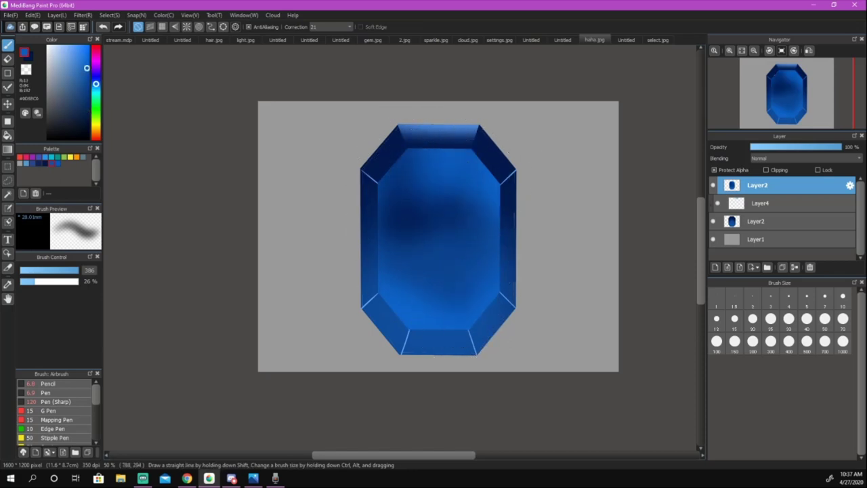
left_click(426, 207, "alt")
left_click_drag(481, 154, 473, 156)
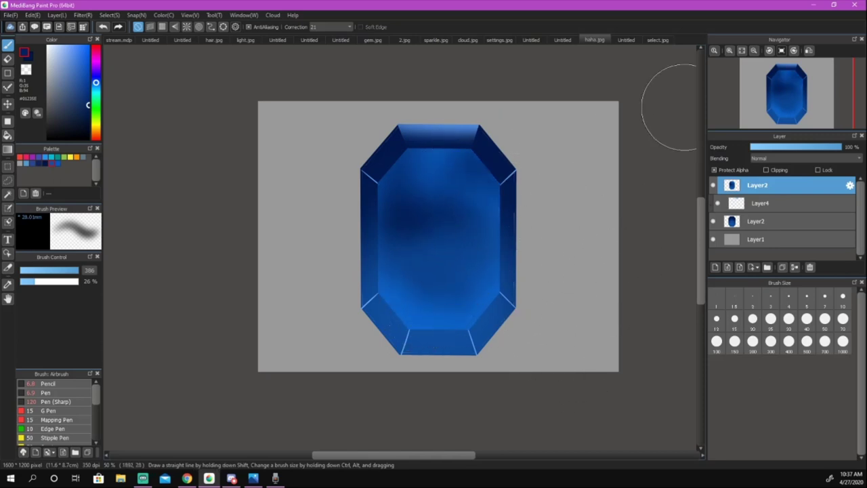
Add a new layer above the inner octagon and set its blending mode to Overlay
left_click(714, 267)
left_click(804, 158)
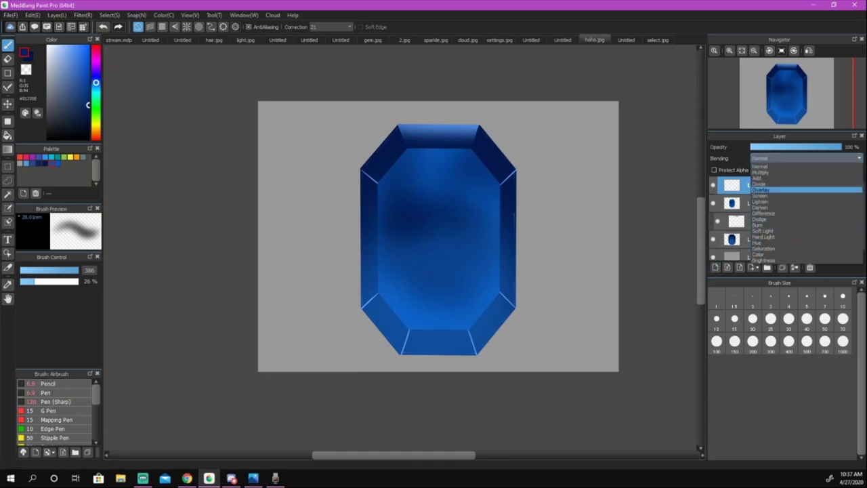
left_click(762, 189)
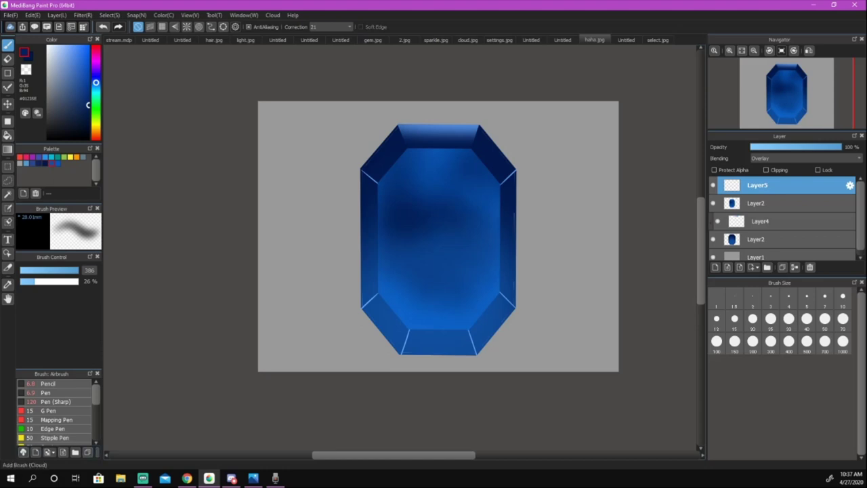
Search the cloud brushes for "fluffy" and select Fluffy Watercolor
left_click(24, 451)
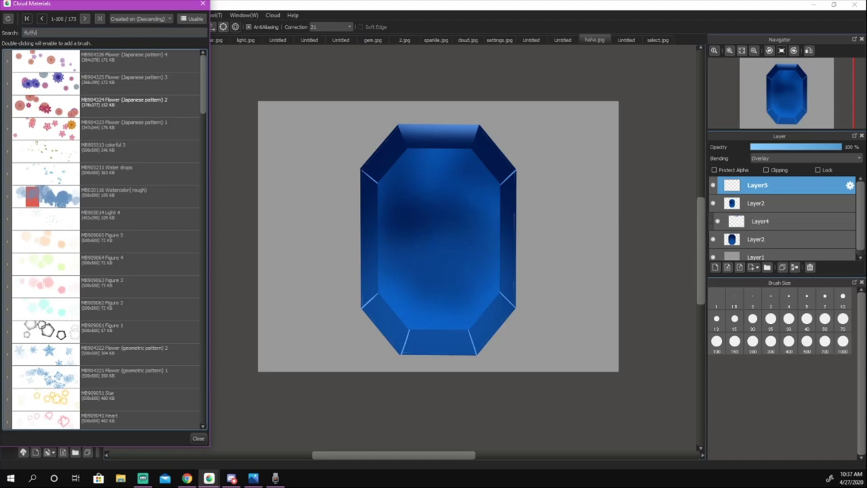
key("Return")
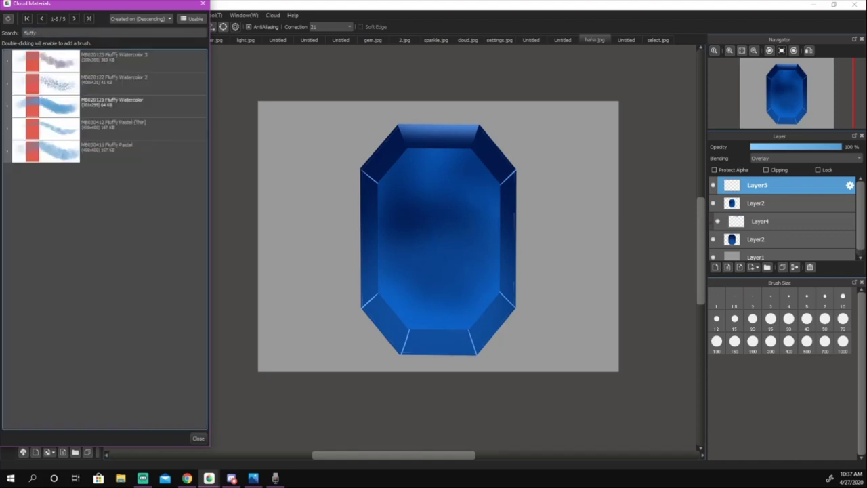
left_click(112, 105)
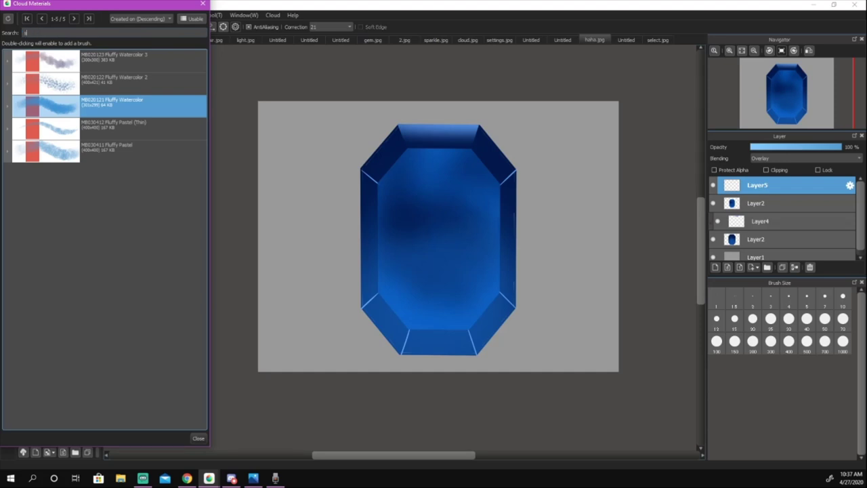
Search the cloud brushes for "sparkle" and add the Sparkle Brush to the brush list
type("sparkle")
key("Return")
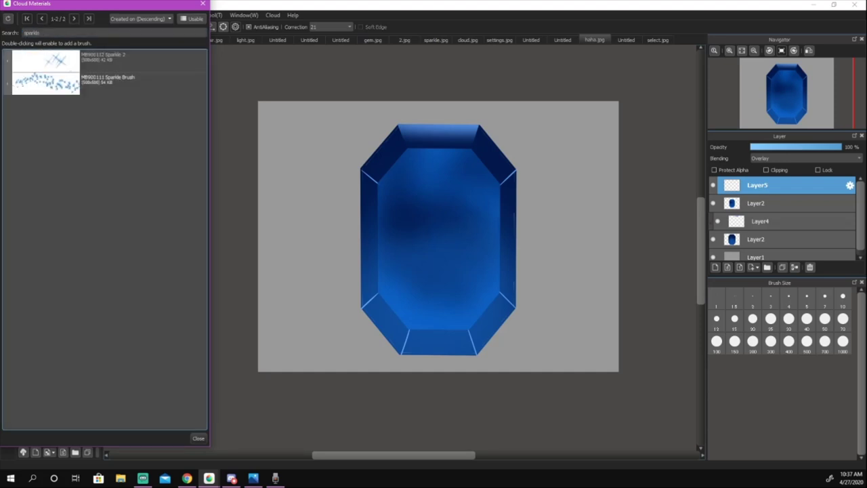
left_click(118, 82)
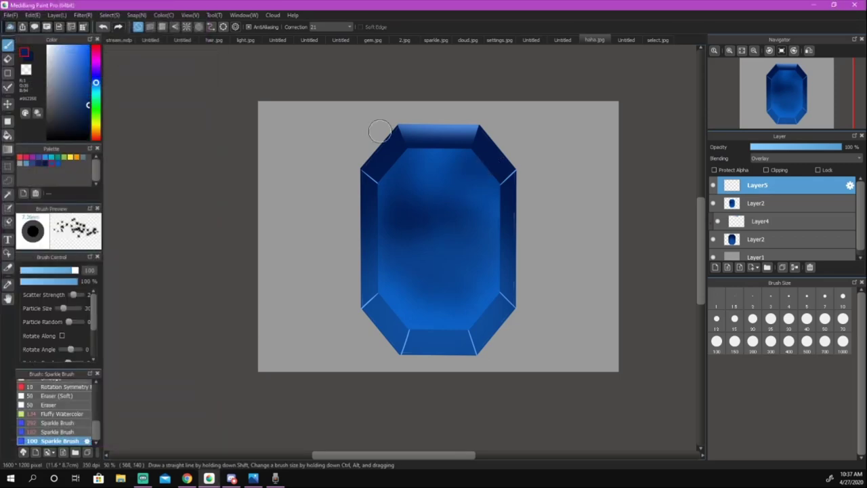
Scatter near-white sparkles over the inner octagon on the Overlay layer with the Sparkle Brush at size 100
left_click(47, 46)
mouse_move(393, 183)
left_mouse_down()
mouse_move(451, 202)
mouse_move(449, 186)
mouse_move(609, 143)
left_mouse_up()
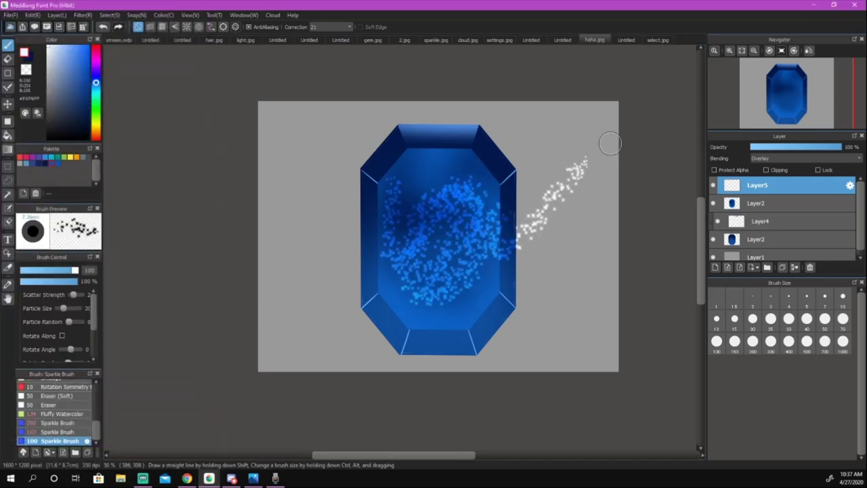
Undo the last sparkle strokes, set the Sparkle Brush's particle size to 5 and raise its particle randomness
key("ctrl+z")
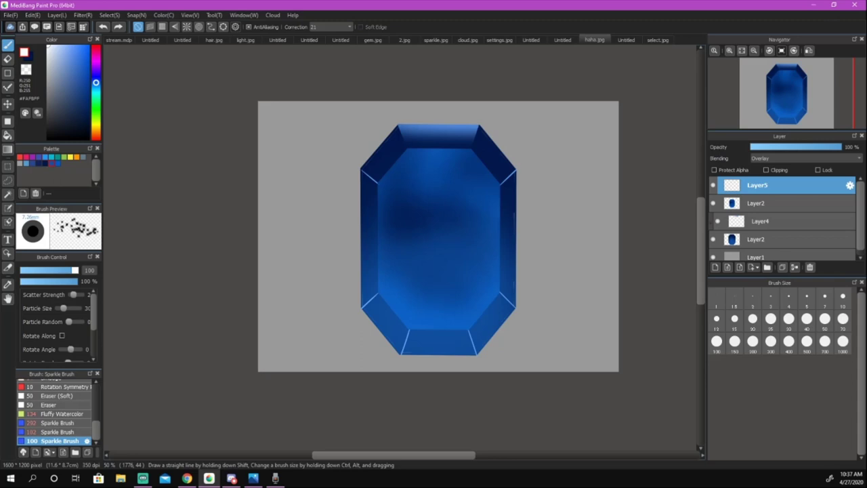
left_click(87, 440)
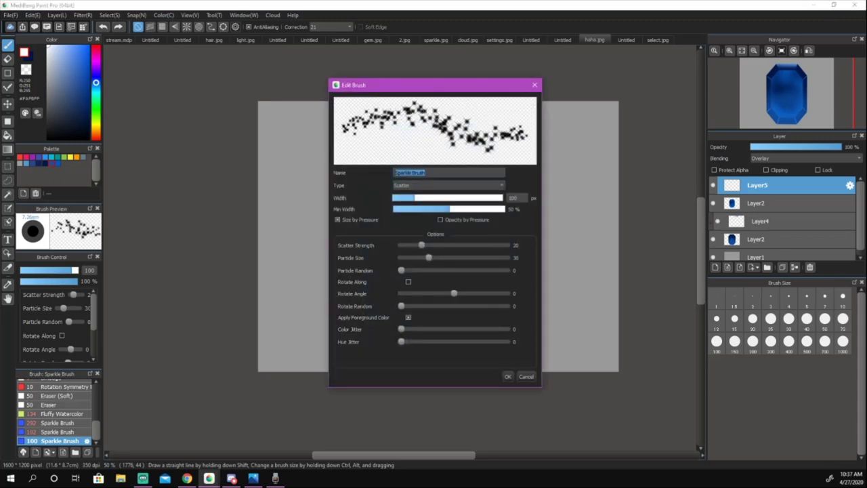
left_click_drag(419, 257, 400, 257)
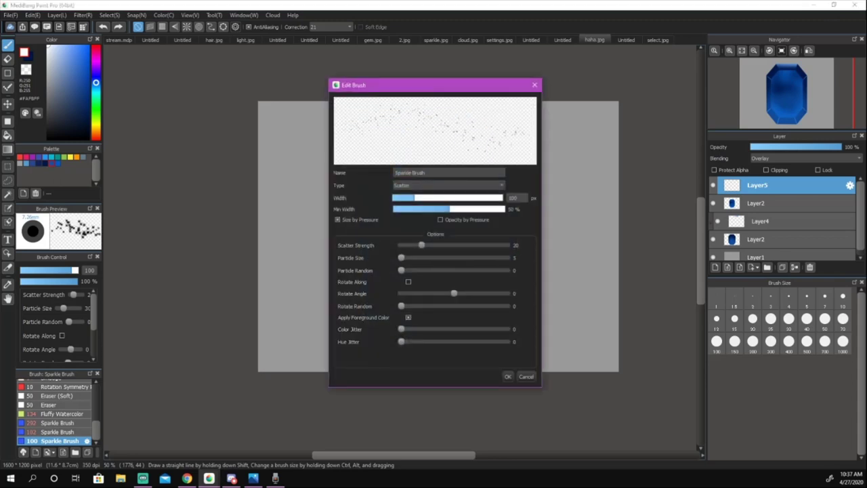
left_click(507, 376)
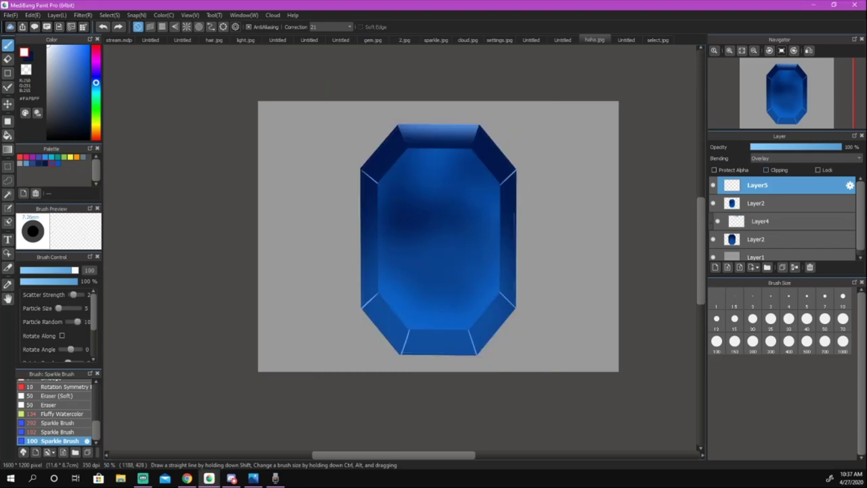
Clip the Overlay layer to the inner octagon and scatter fine near-white sparkles over it with an enlarged Sparkle Brush, ending at size 218
left_click(766, 170)
mouse_move(369, 257)
left_mouse_down("ctrl+alt")
mouse_move(379, 271)
mouse_move(465, 282)
left_mouse_up("ctrl+alt")
left_click_drag(403, 289, 397, 255)
left_click_drag(392, 175, 394, 184)
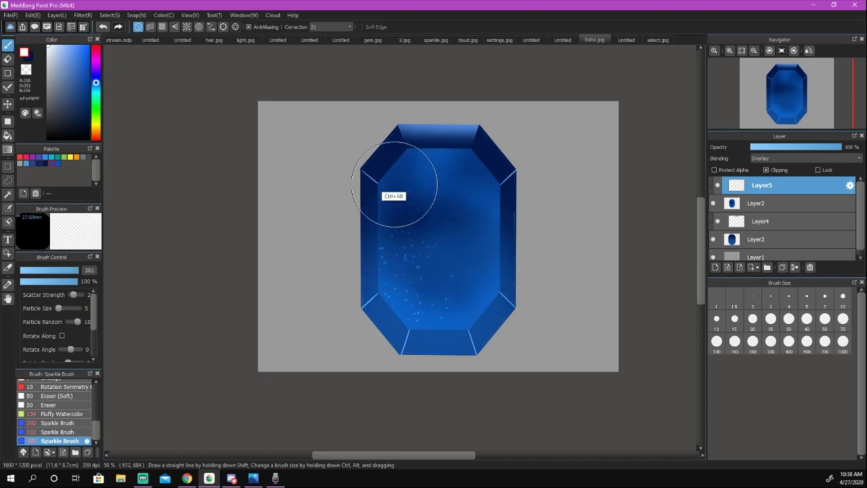
left_click_drag(462, 238, 388, 266, "ctrl+alt")
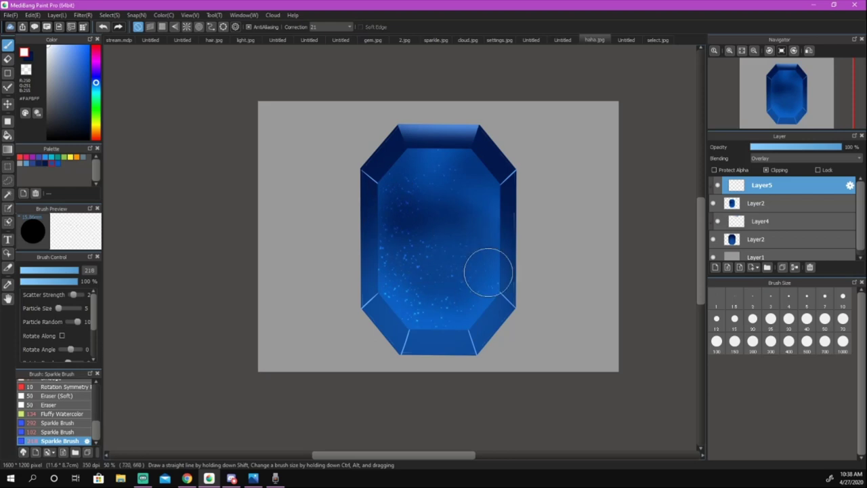
Paint cloudy near-white texture over the inner octagon on the Overlay layer with Fluffy Watercolor, first at size 540 and finally at 348
left_click(61, 413)
mouse_move(404, 184)
left_mouse_down()
mouse_move(394, 298)
mouse_move(422, 324)
mouse_move(474, 323)
left_mouse_up()
key("ctrl+z")
mouse_move(386, 298)
left_mouse_down()
mouse_move(436, 314)
mouse_move(427, 258)
left_mouse_up()
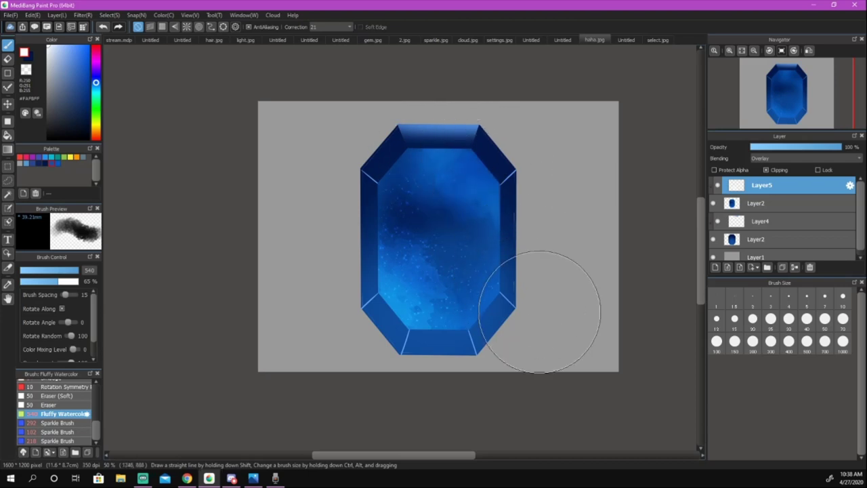
mouse_move(492, 361)
left_mouse_down()
mouse_move(440, 346)
mouse_move(497, 321)
mouse_move(541, 285)
left_mouse_up()
key("ctrl+z")
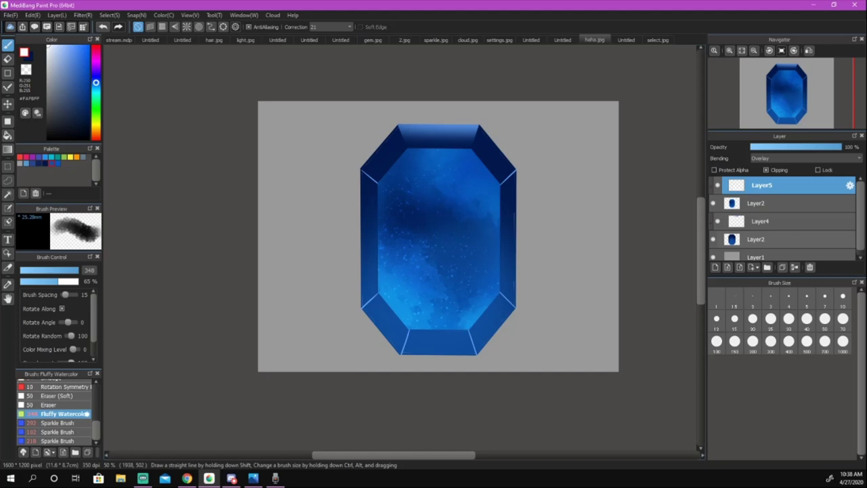
On the rim's clipped Layer4, texture the lower and side bevel facets with Fluffy Watercolor in bright blue sampled from the inner octagon
left_click(772, 239)
left_click(761, 220)
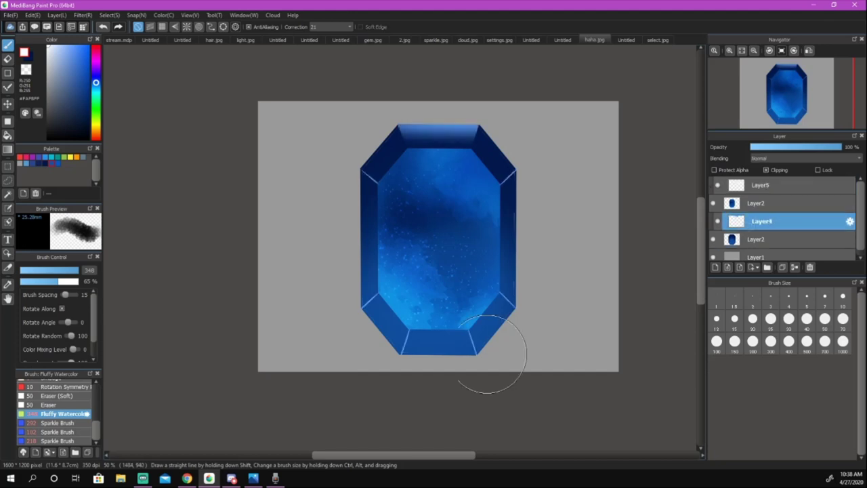
left_click_drag(453, 343, 405, 355)
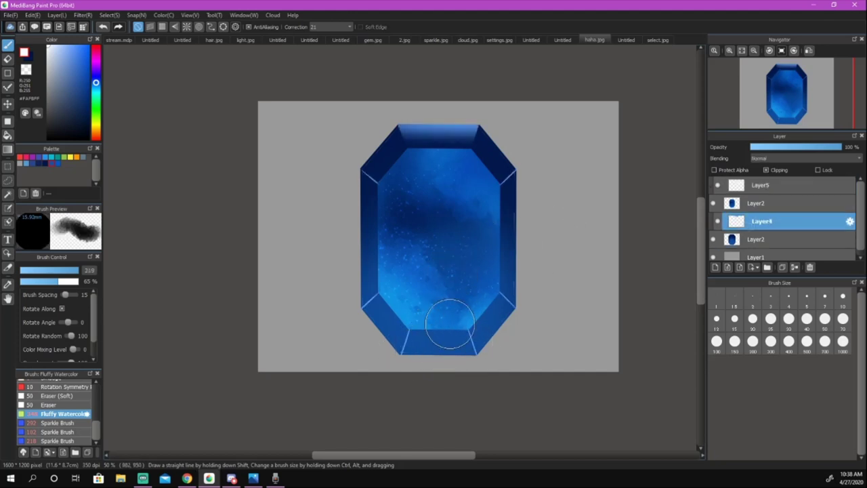
left_click(413, 318, "alt")
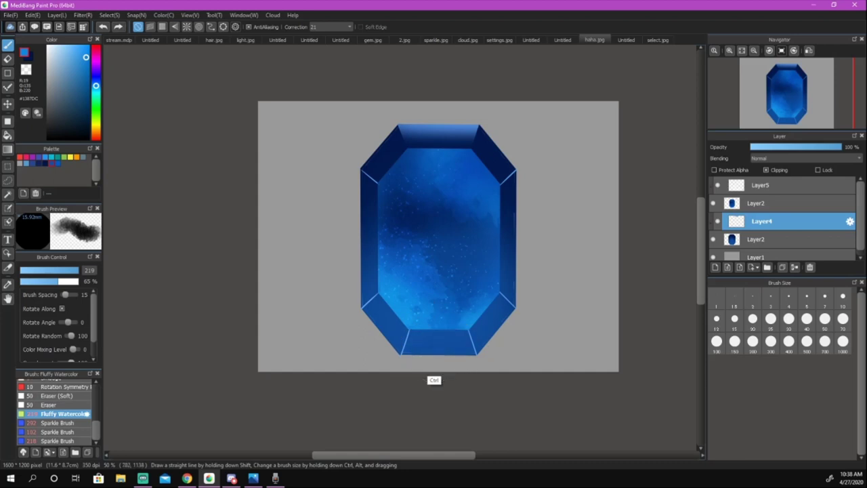
mouse_move(446, 354)
left_mouse_down()
mouse_move(415, 360)
mouse_move(432, 361)
mouse_move(414, 352)
mouse_move(469, 358)
left_mouse_up()
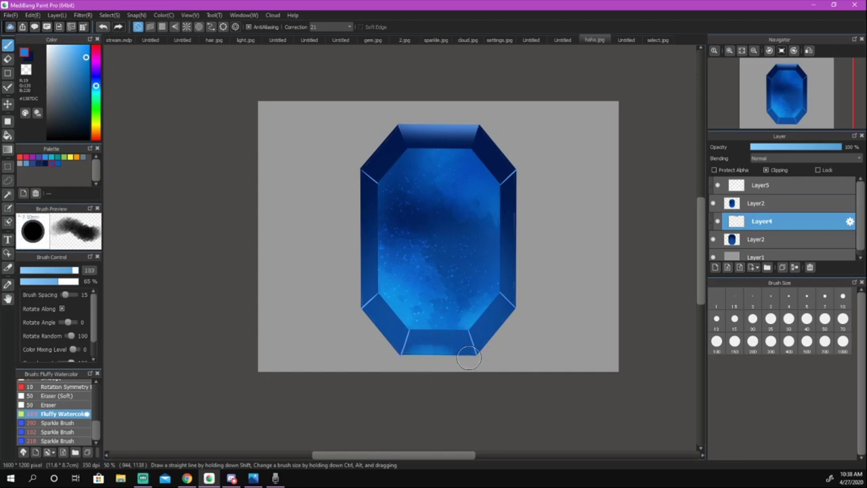
key("ctrl+z")
mouse_move(415, 353)
left_mouse_down()
mouse_move(444, 327)
mouse_move(435, 320)
mouse_move(412, 348)
mouse_move(467, 353)
mouse_move(489, 347)
left_mouse_up()
left_click(436, 321, "alt")
key("ctrl+z")
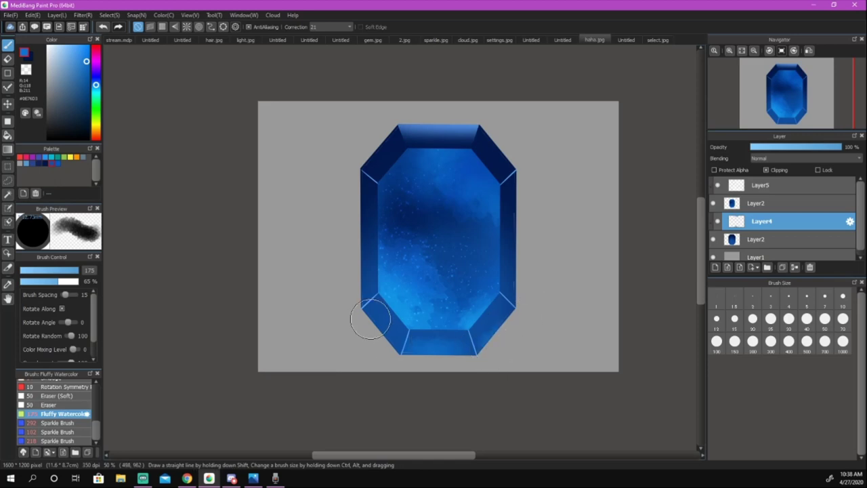
mouse_move(357, 240)
left_mouse_down()
mouse_move(354, 217)
mouse_move(356, 279)
mouse_move(367, 288)
left_mouse_up()
mouse_move(527, 195)
left_mouse_down()
mouse_move(520, 270)
mouse_move(528, 296)
left_mouse_up()
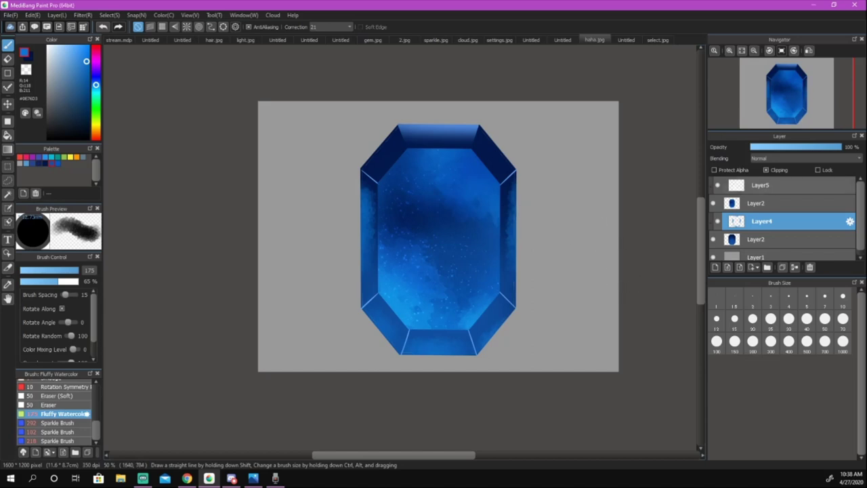
Add a new clipped layer above Layer5 and set its blending mode to Add
left_click(778, 186)
left_click(715, 267)
left_click(805, 158)
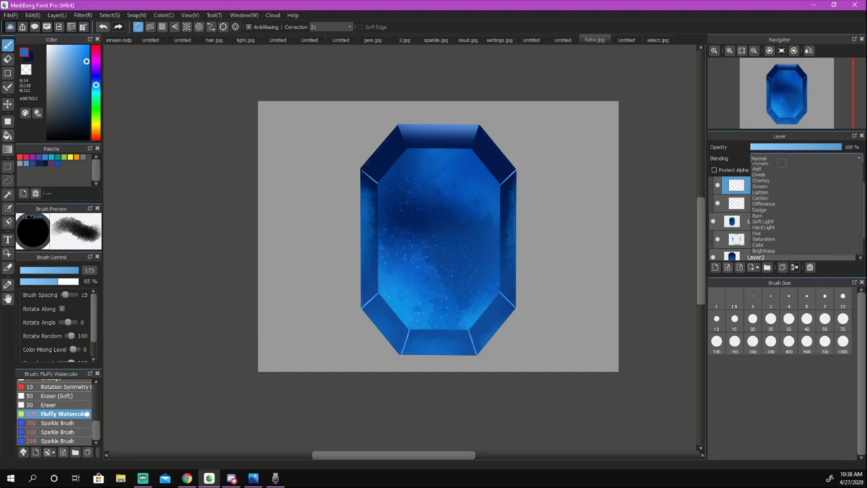
left_click(757, 177)
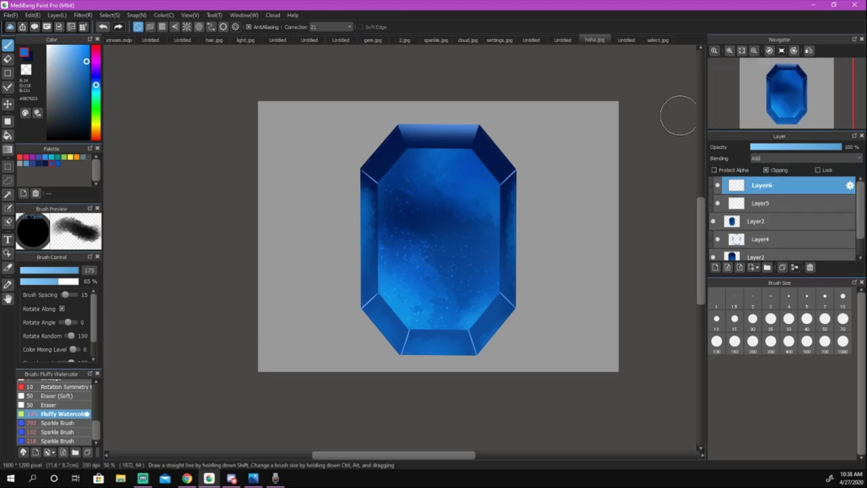
Scatter glowing blue sparkles over the inner octagon on the Add layer with the Sparkle Brush at size 458
left_click(58, 440)
mouse_move(332, 226)
left_mouse_down("ctrl+alt")
mouse_move(372, 249)
mouse_move(416, 219)
left_mouse_up("ctrl+alt")
left_click(715, 170)
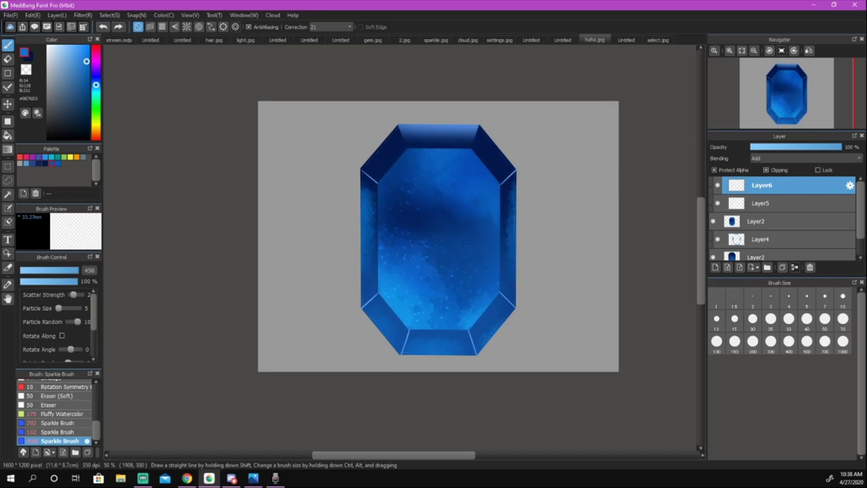
mouse_move(420, 189)
left_mouse_down()
mouse_move(449, 223)
mouse_move(426, 271)
mouse_move(407, 203)
mouse_move(483, 271)
mouse_move(445, 151)
mouse_move(465, 281)
mouse_move(439, 149)
left_mouse_up()
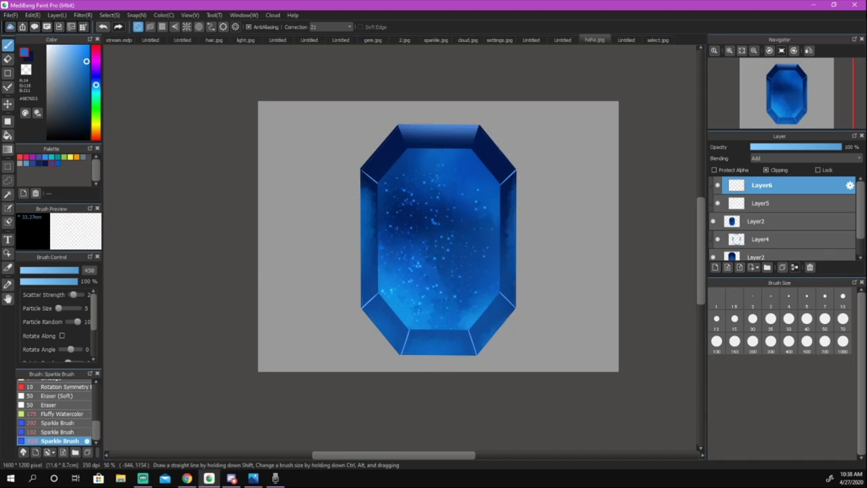
Draw thin diagonal pale-blue glint lines across the inner octagon with Pen (Sharp) on the Add layer
scroll(54, 412, "up", 10)
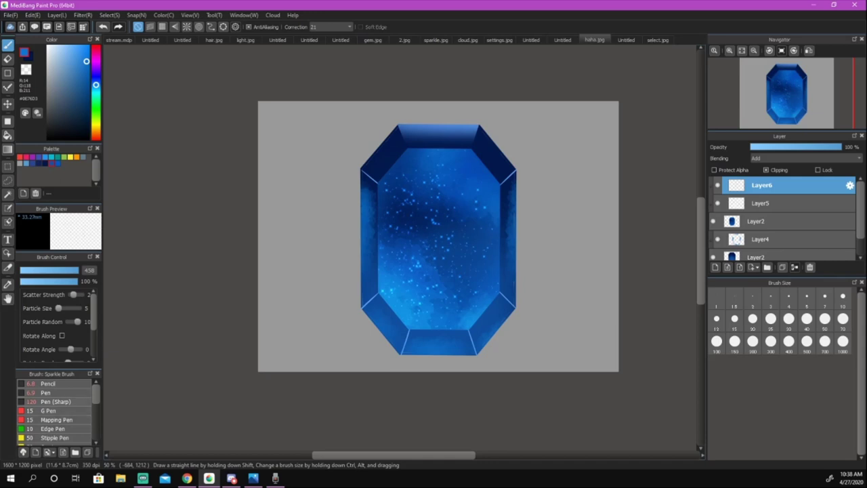
left_click(56, 401)
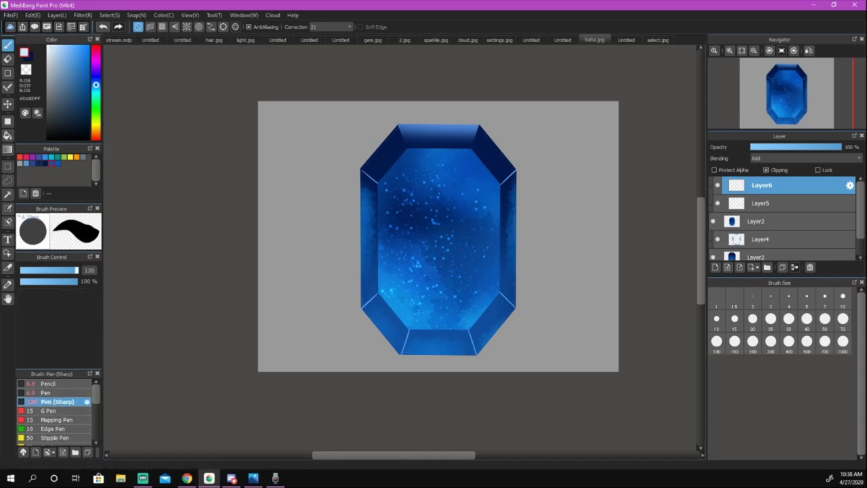
mouse_move(434, 226)
left_mouse_down()
mouse_move(373, 250)
mouse_move(434, 196)
left_mouse_up()
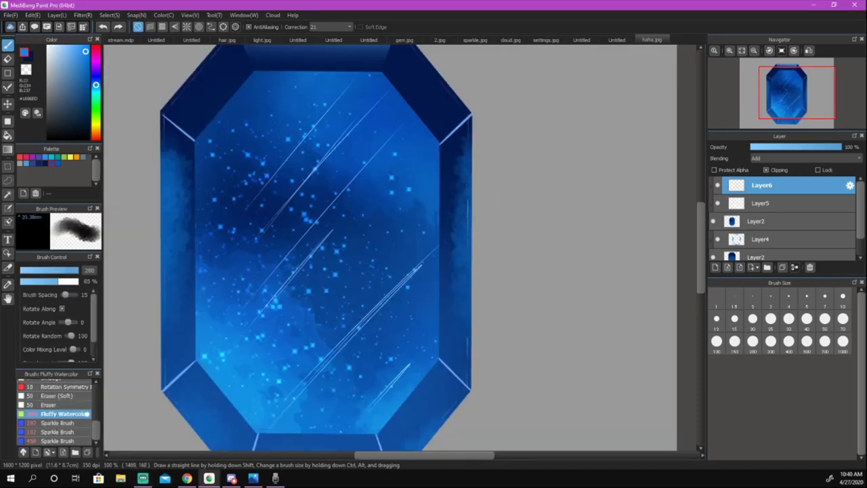
Brush a soft blue glow (#1686ED) into the lower part of the inner octagon with Fluffy Watercolor at size 280
left_click_drag(285, 291, 355, 384)
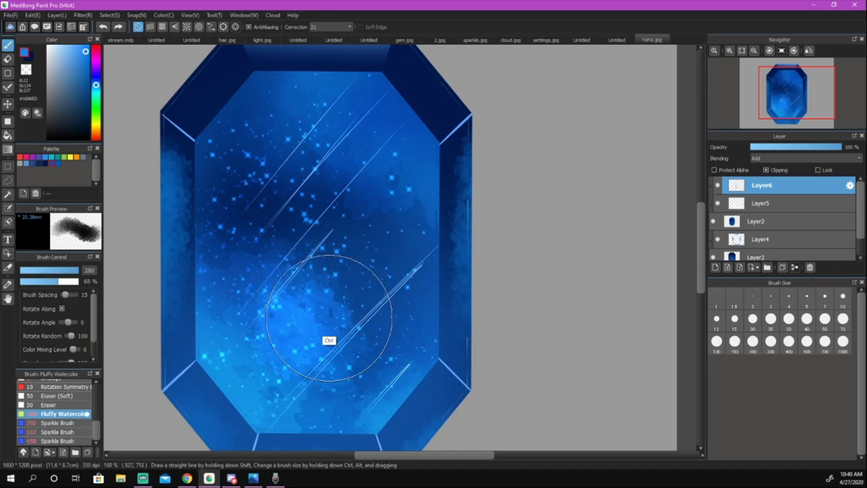